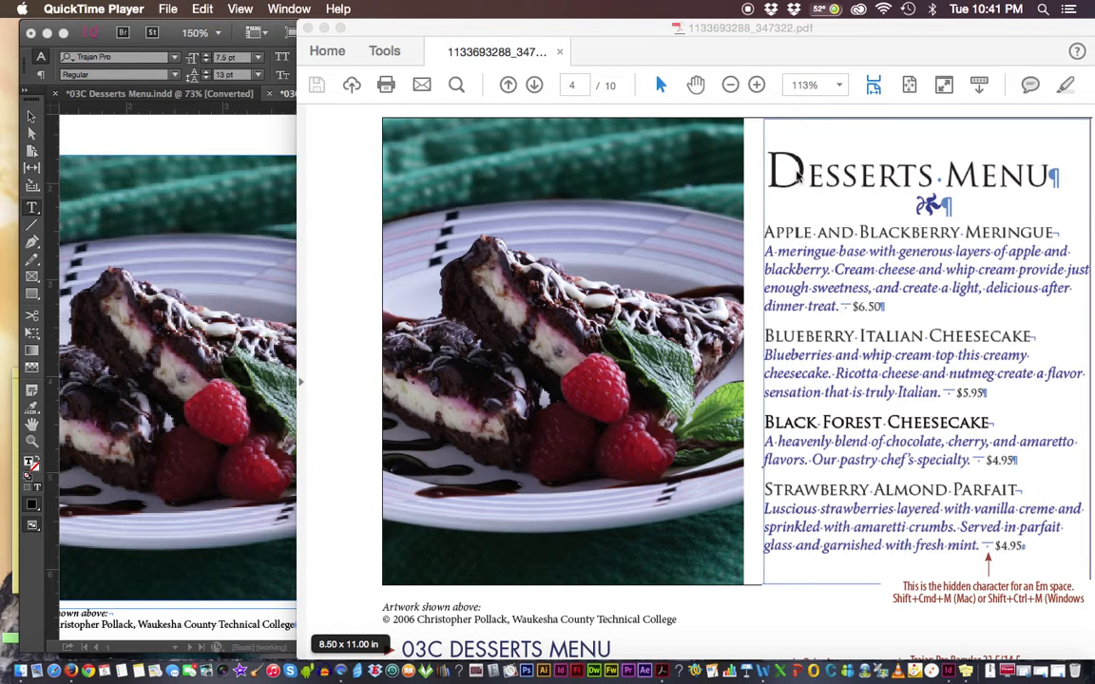
Read the 03C Desserts Menu instructions in the PDF and compare them with the sample layout
left_click(695, 86)
left_click_drag(809, 427, 810, 404)
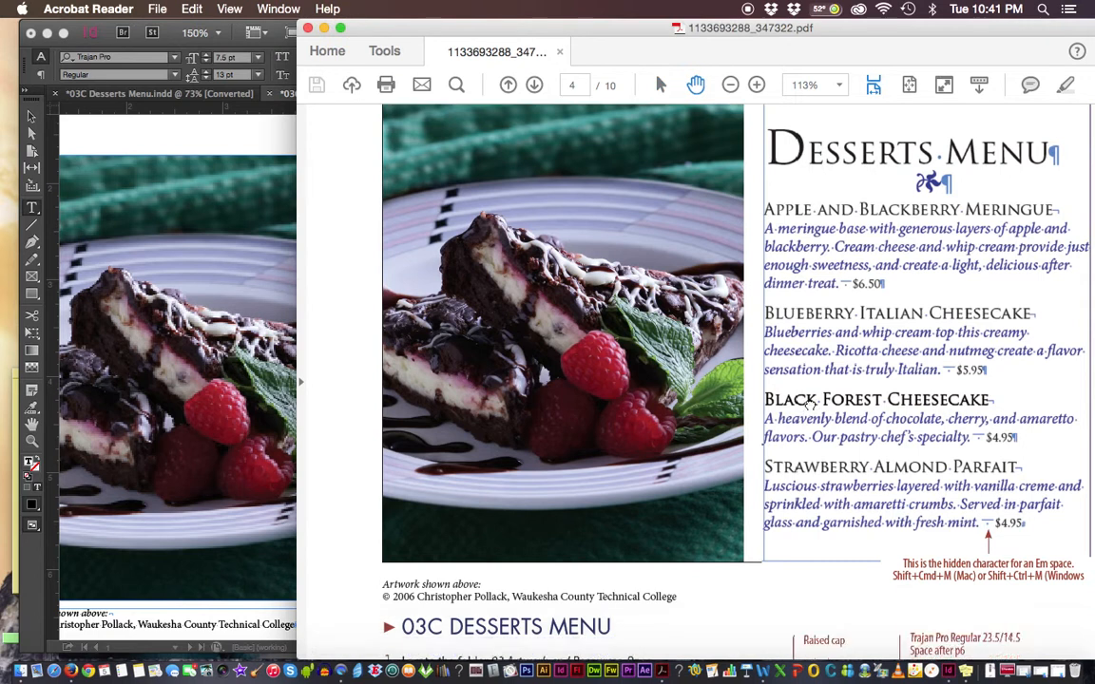
scroll(810, 404, "down", 10)
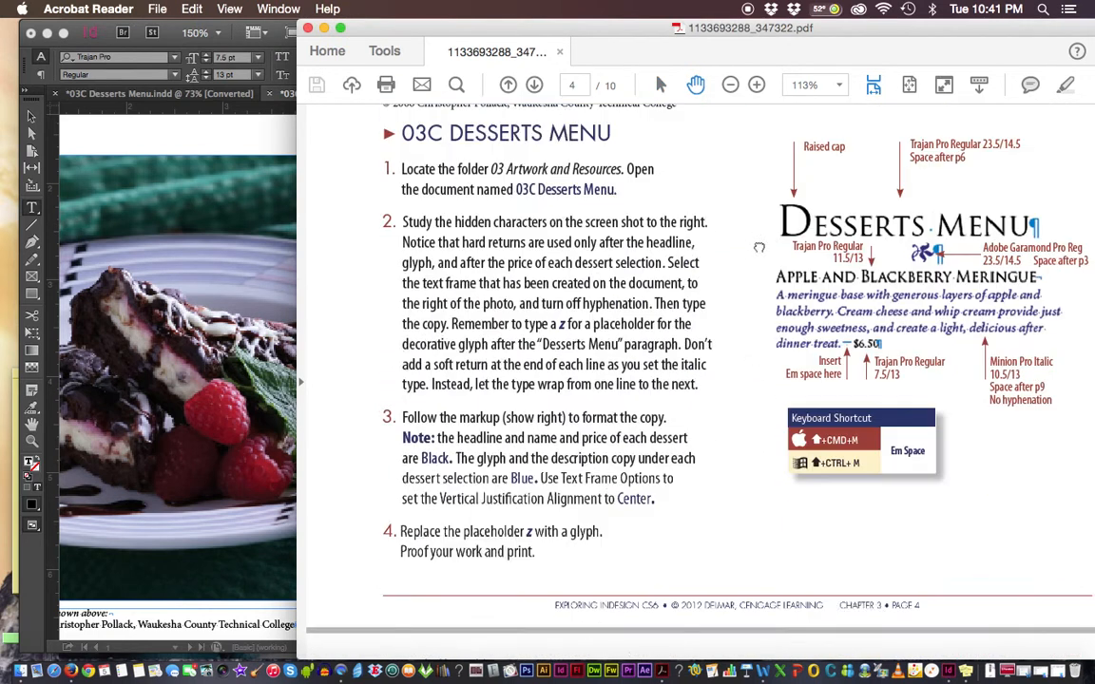
scroll(758, 248, "down", 2)
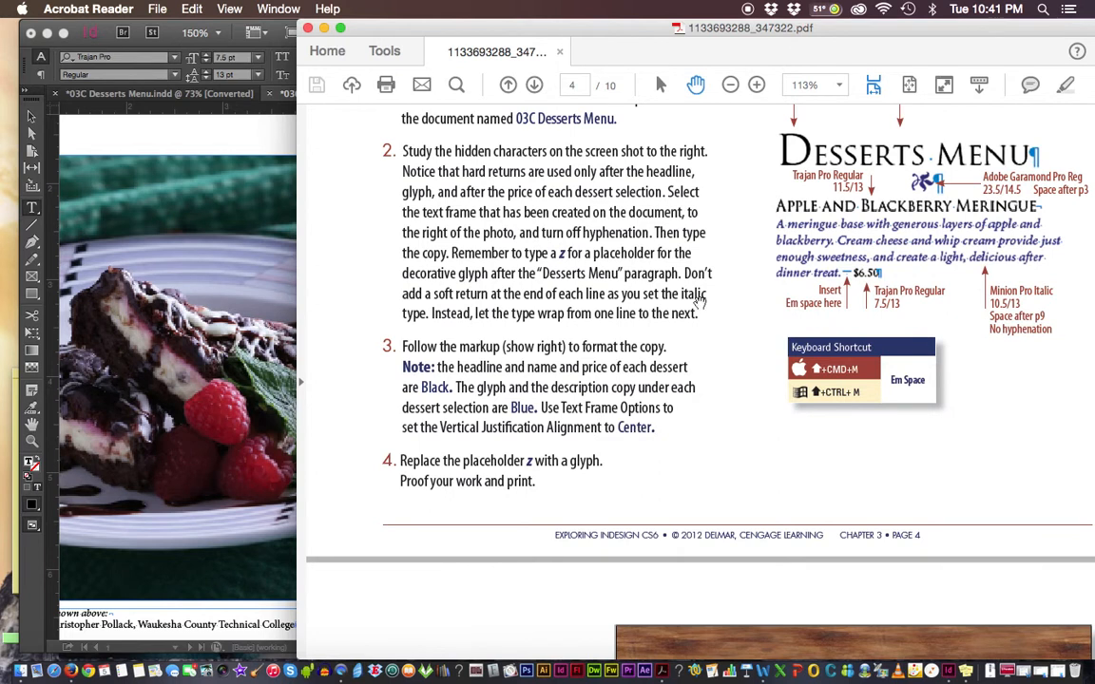
scroll(692, 294, "up", 5)
scroll(791, 283, "up", 4)
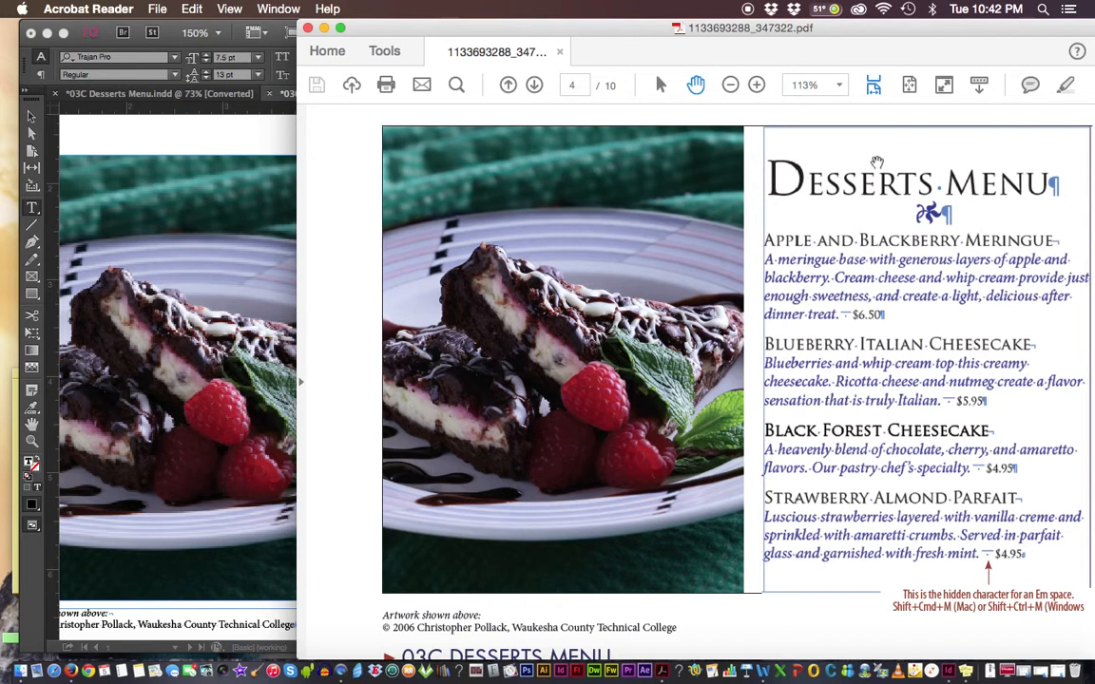
Examine the PDF's em space annotations and the type markup for the Desserts Menu sample
scroll(886, 431, "down", 3)
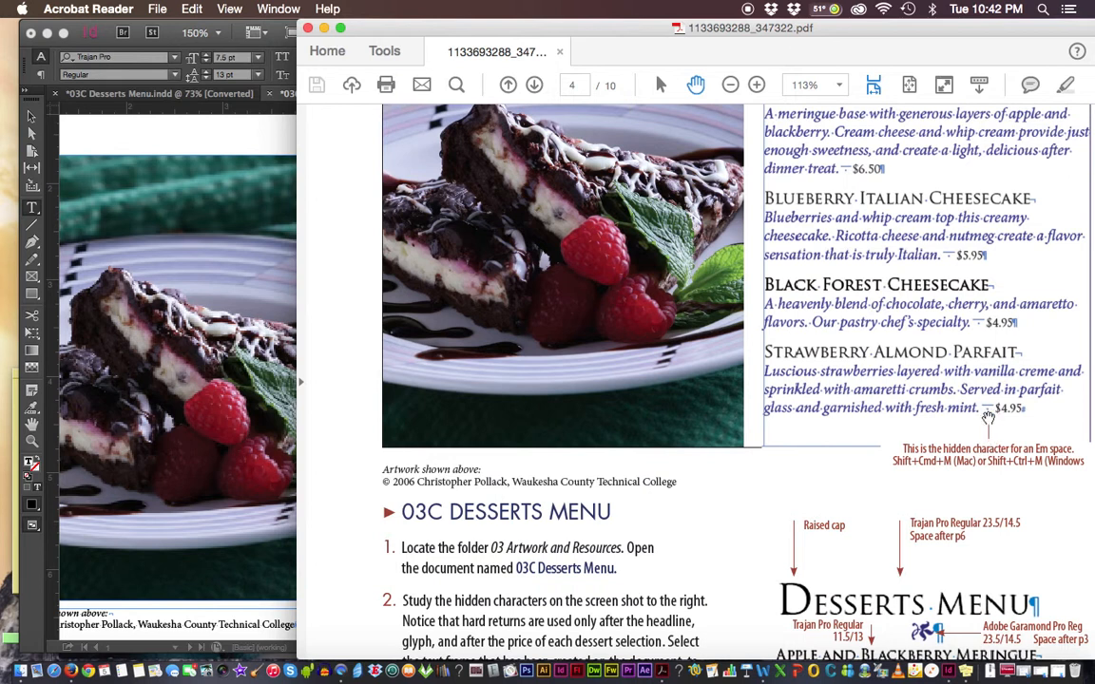
scroll(893, 399, "down", 5)
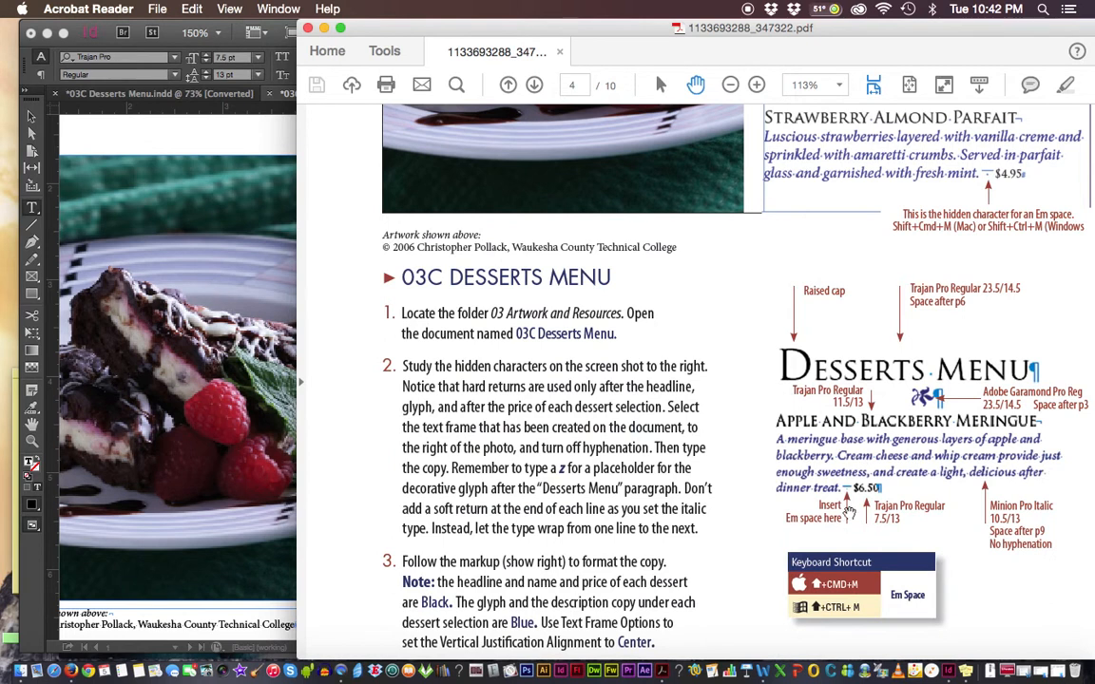
left_click(660, 84)
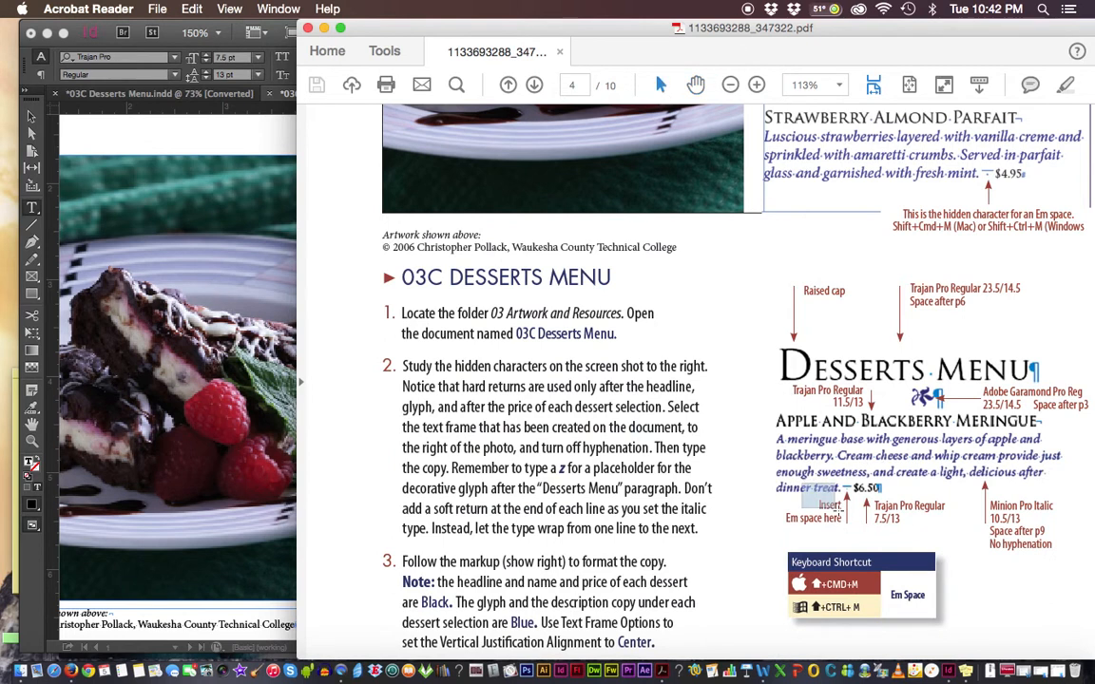
left_click_drag(799, 488, 877, 535)
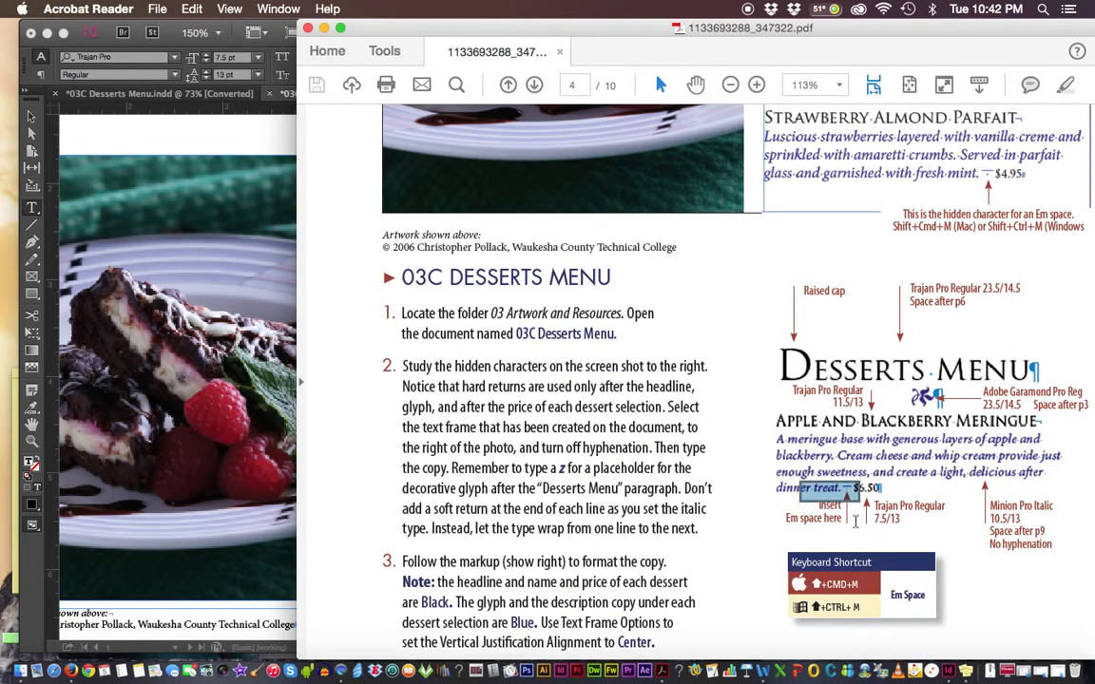
left_click(861, 504)
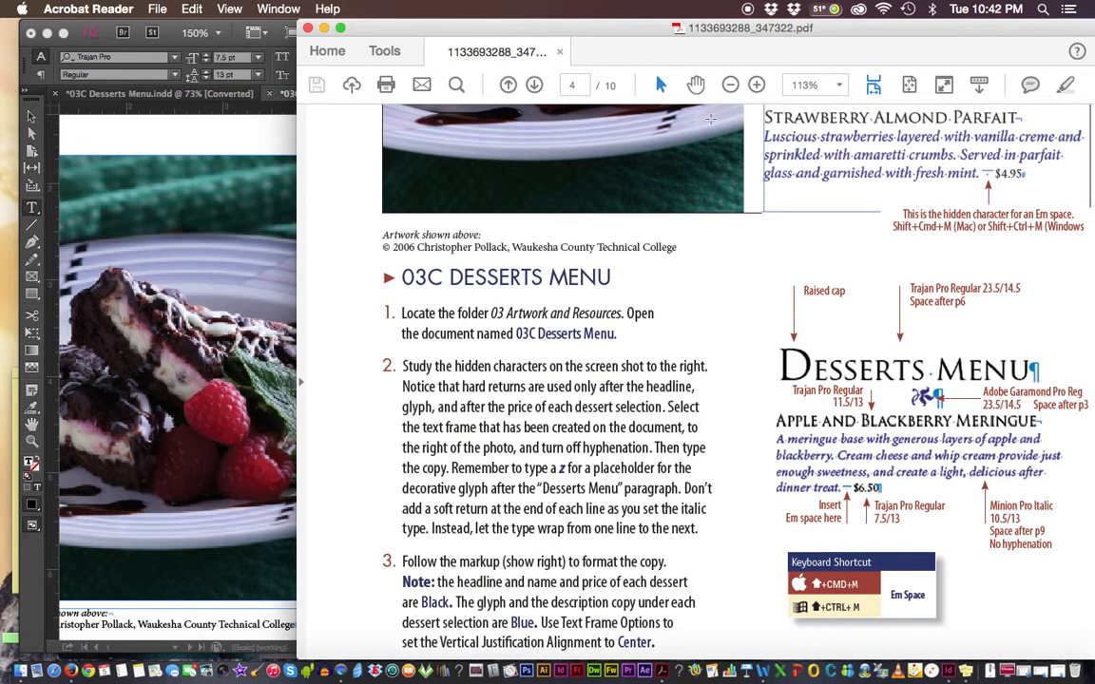
left_click(695, 85)
scroll(851, 279, "up", 2)
scroll(851, 279, "up", 10)
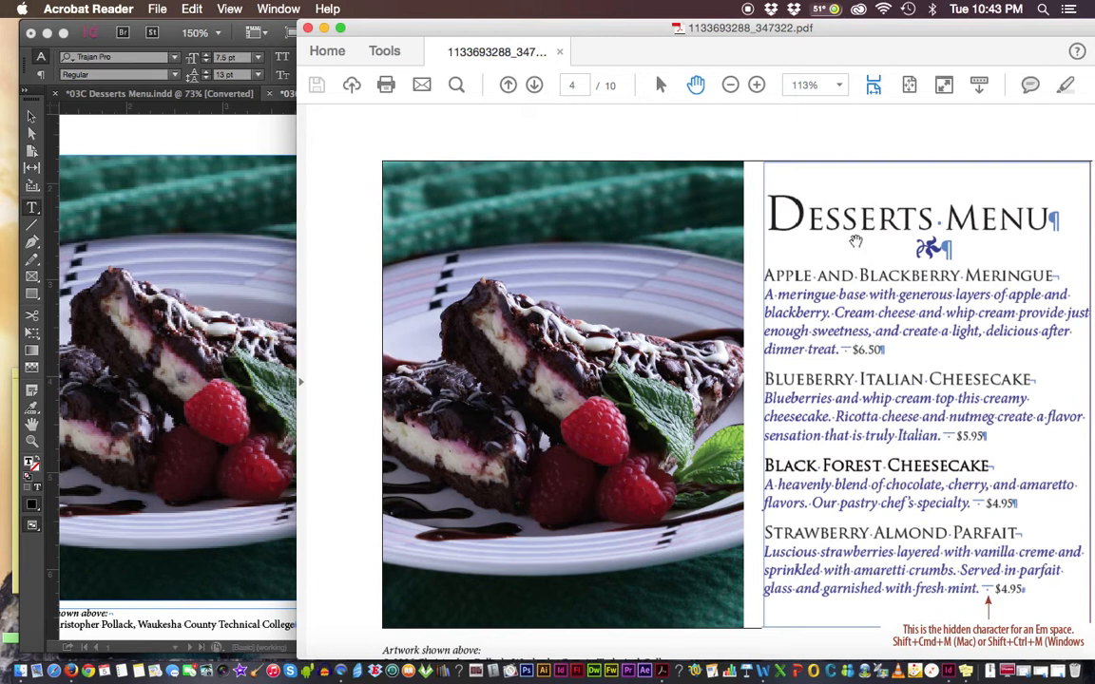
Switch to InDesign and center-align the Desserts Menu headline and the decorative glyph paragraph beneath it
left_click(253, 139)
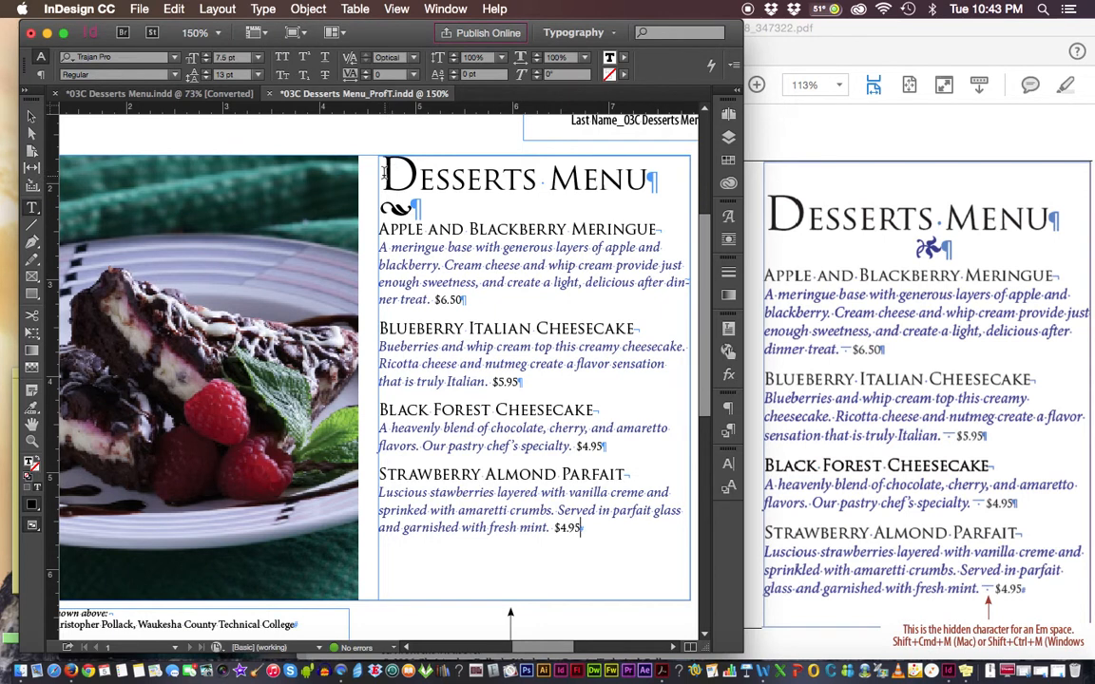
left_click_drag(385, 171, 658, 201)
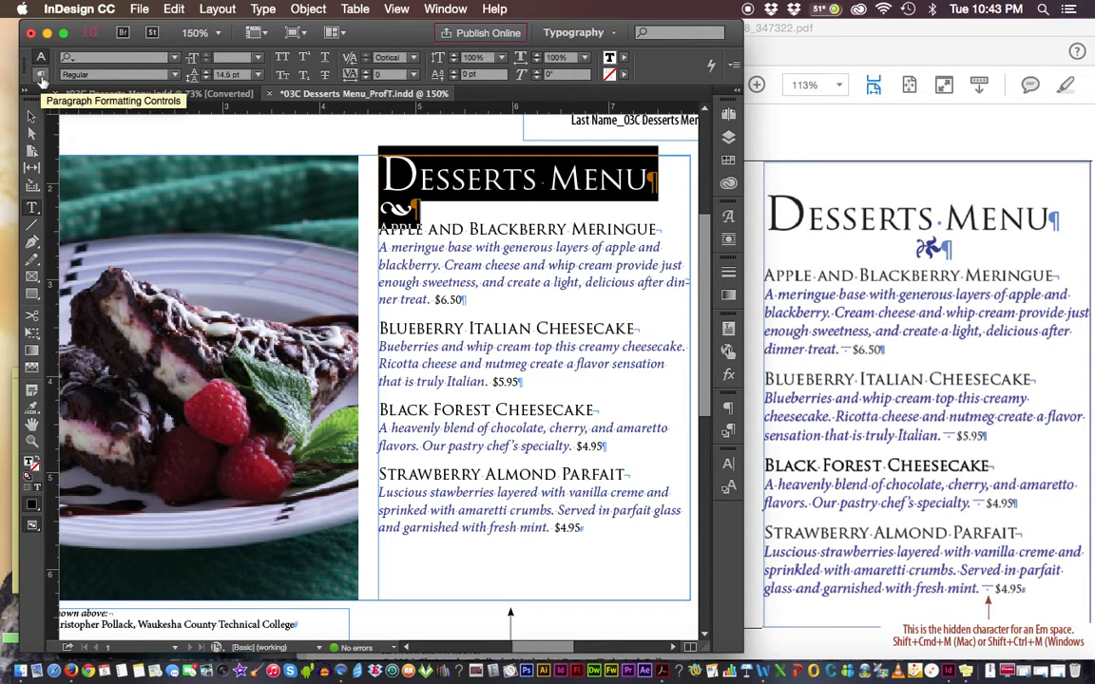
left_click(40, 77)
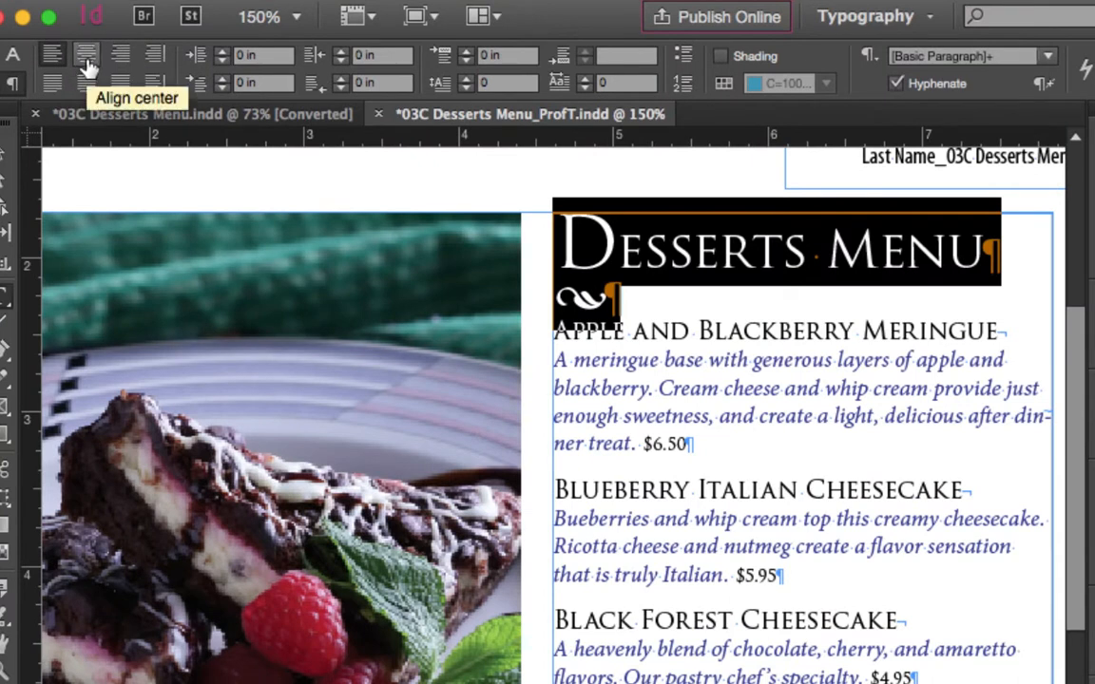
left_click(85, 67)
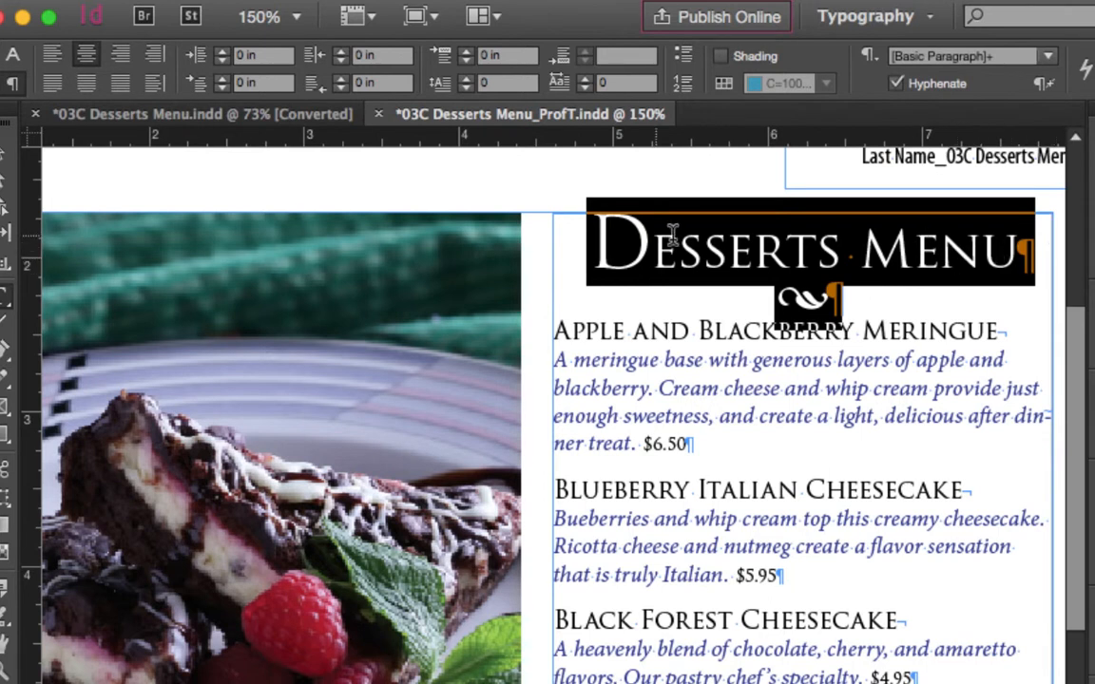
left_click(1035, 256)
key("shift+Right")
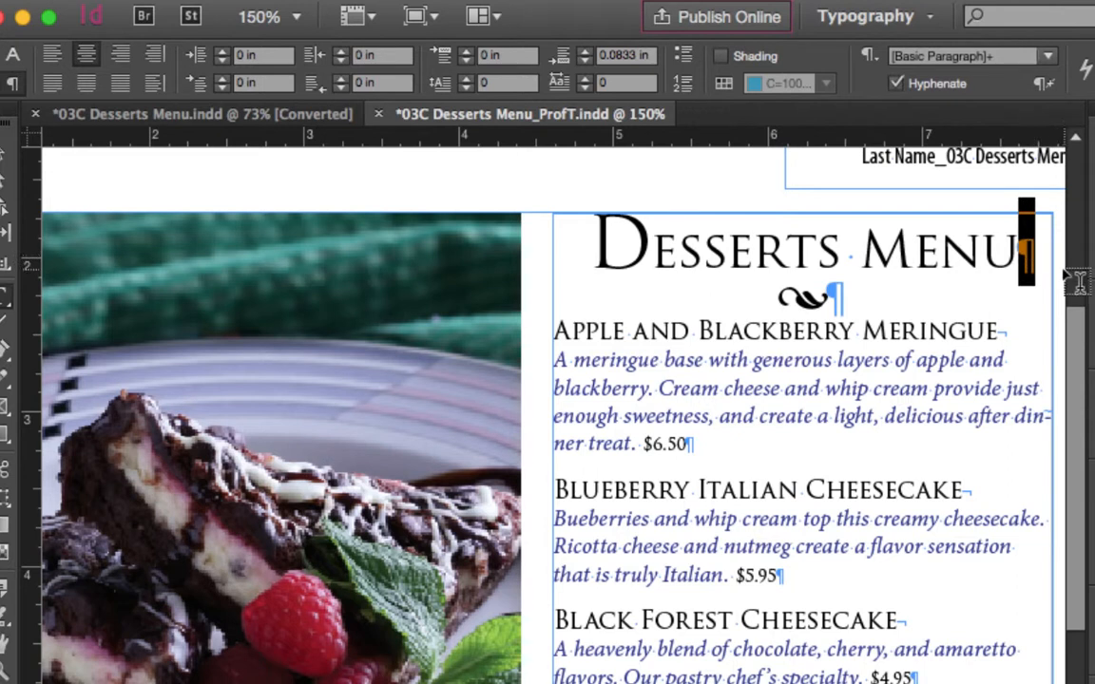
left_click(1021, 254)
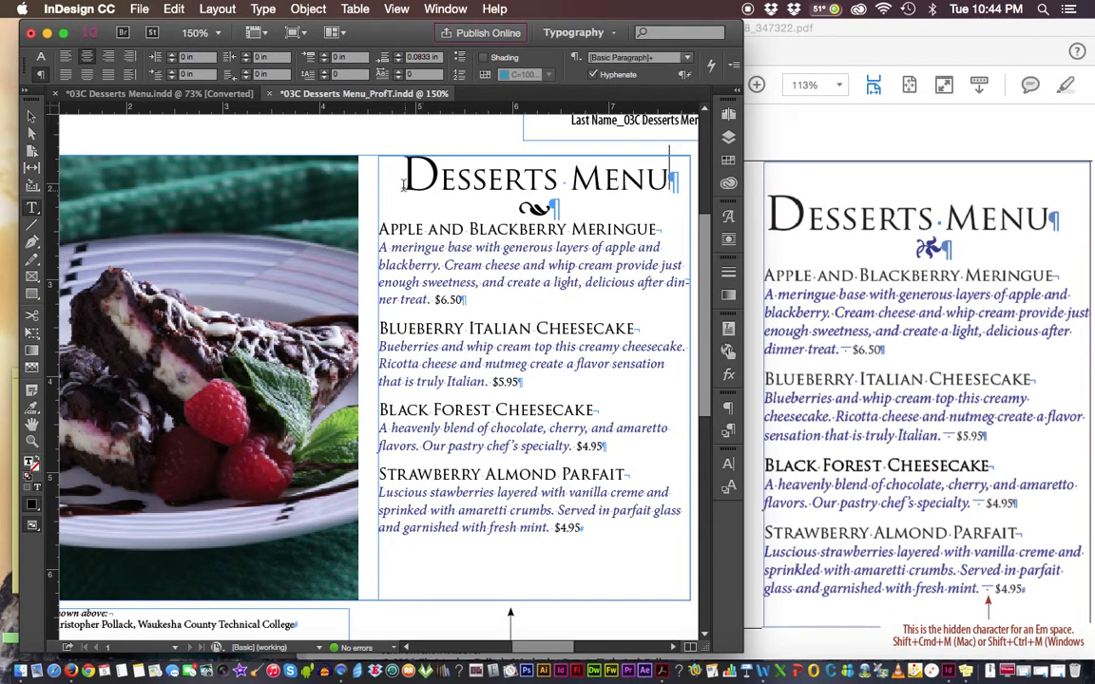
Turn off hyphenation for all the text in the Desserts Menu frame
left_click(682, 281)
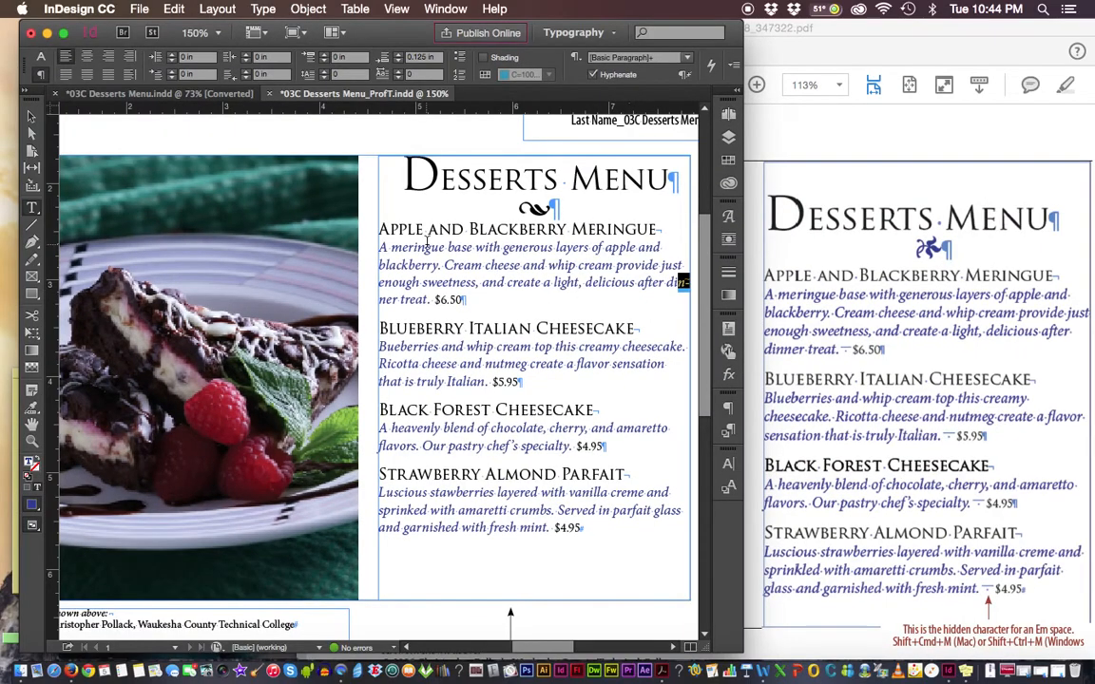
left_click(414, 178)
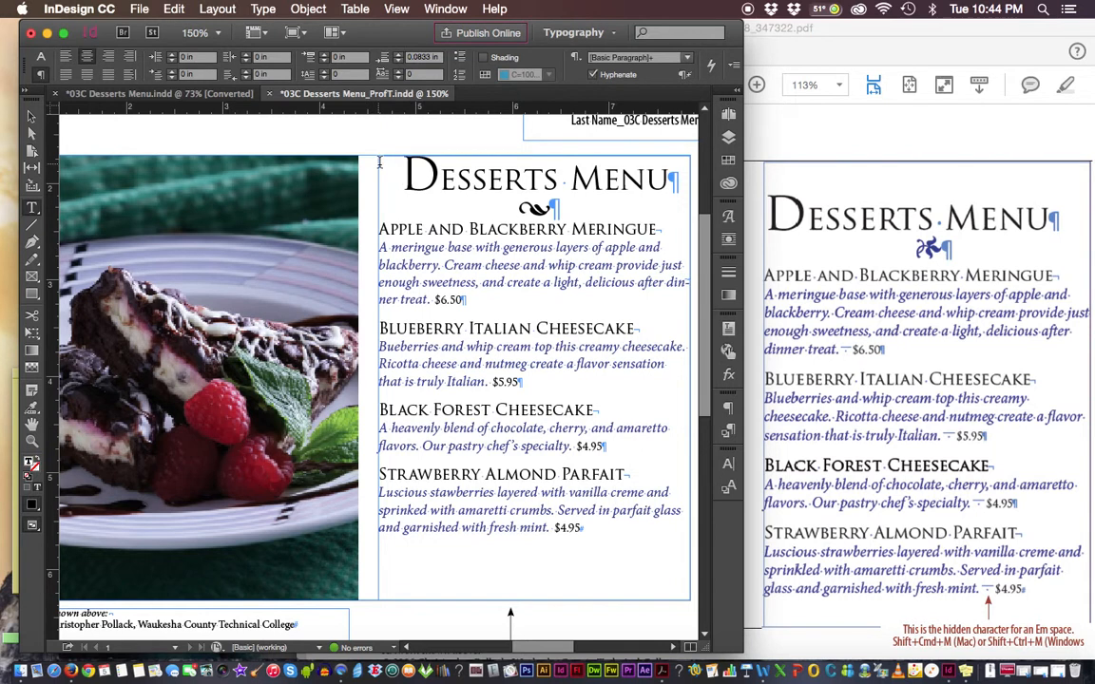
key("super+a")
scroll(470, 389, "right", 3)
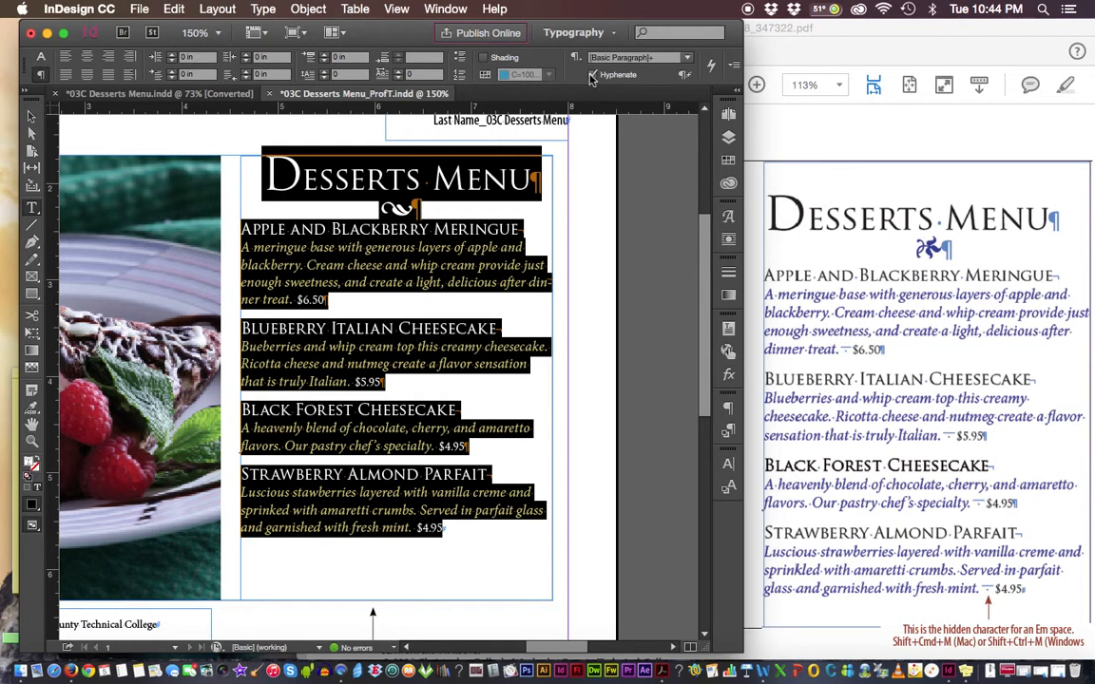
left_click(728, 408)
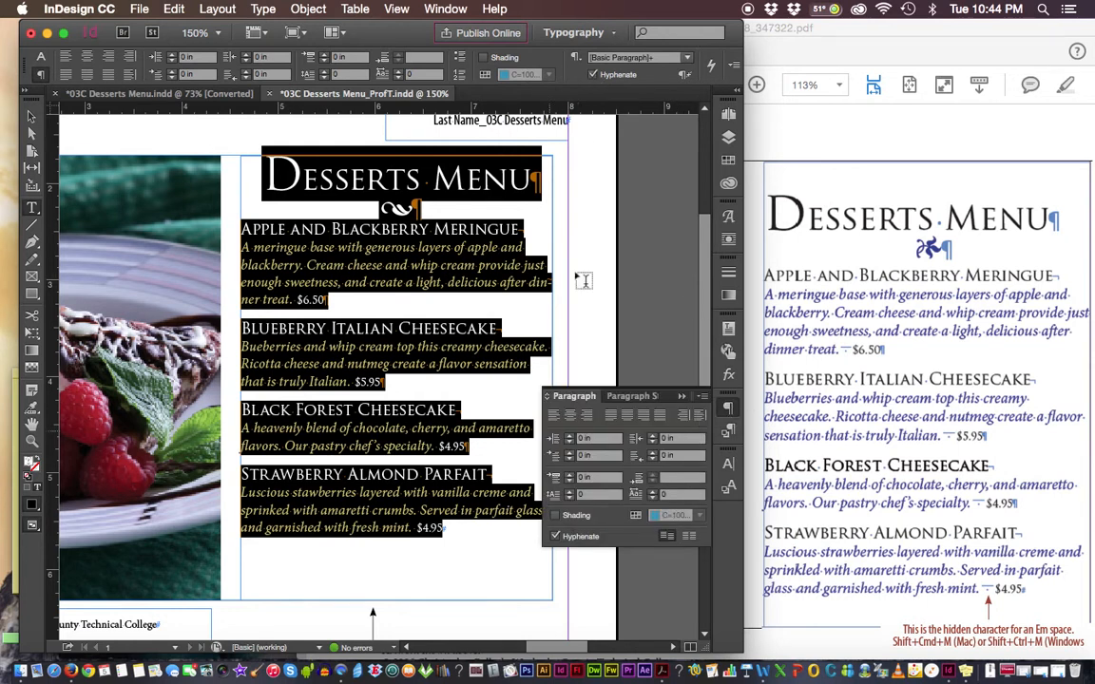
left_click(593, 76)
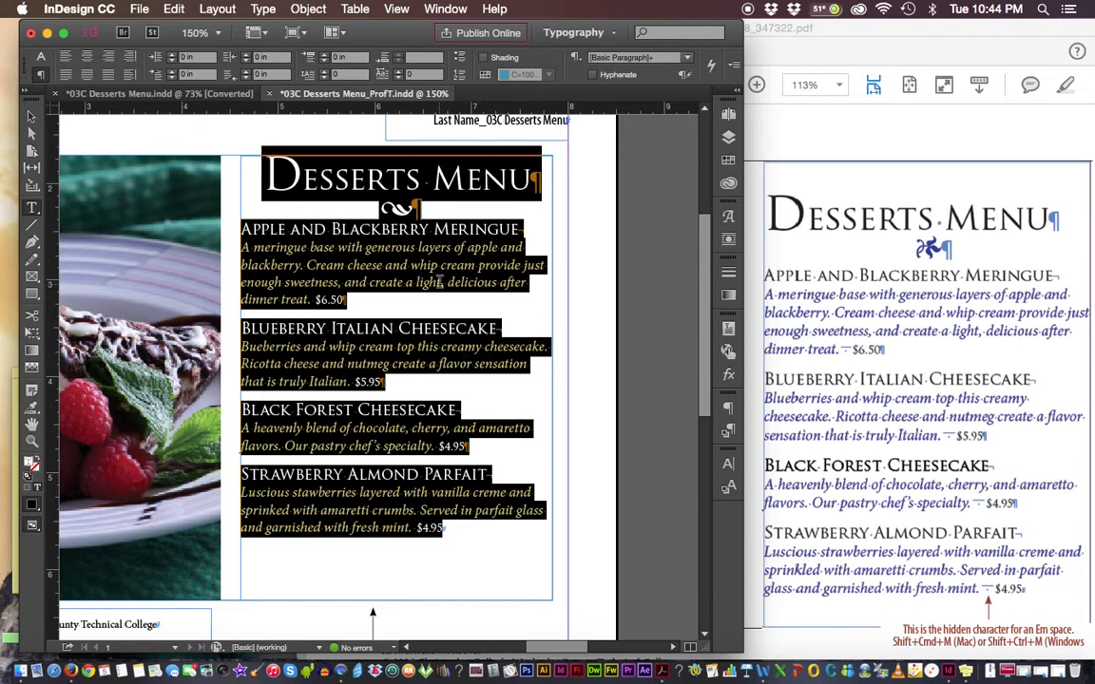
left_click(348, 299)
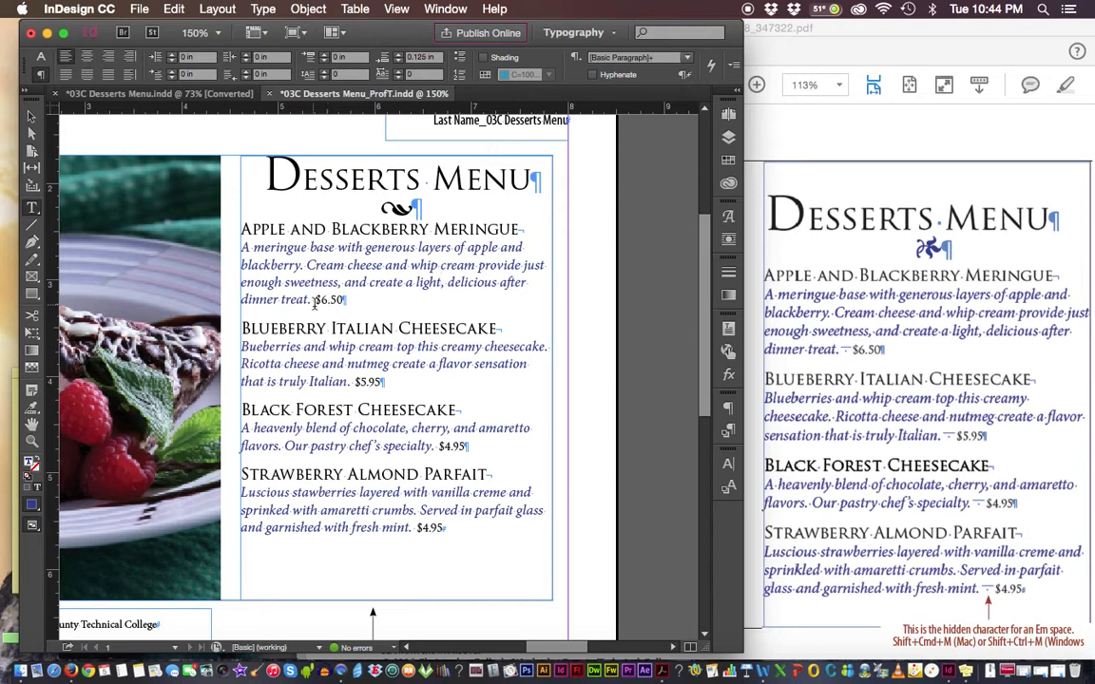
Replace the space before the Apple and Blackberry Meringue price with an em space
left_click(311, 299)
key("super+equal")
key("super+equal")
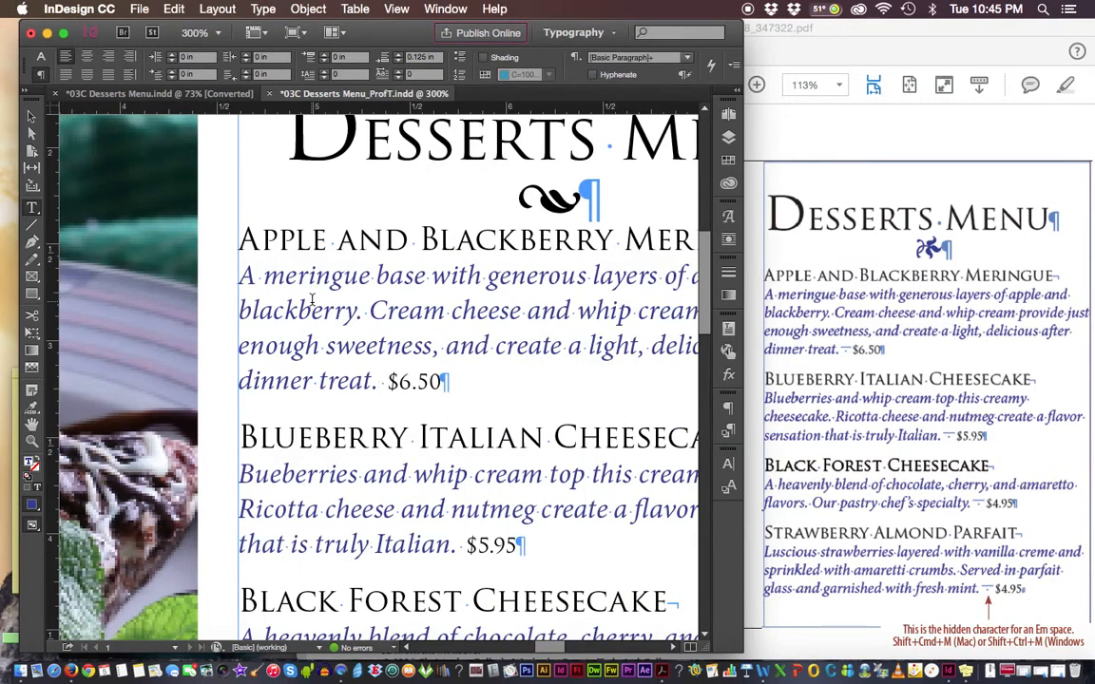
key("super+equal")
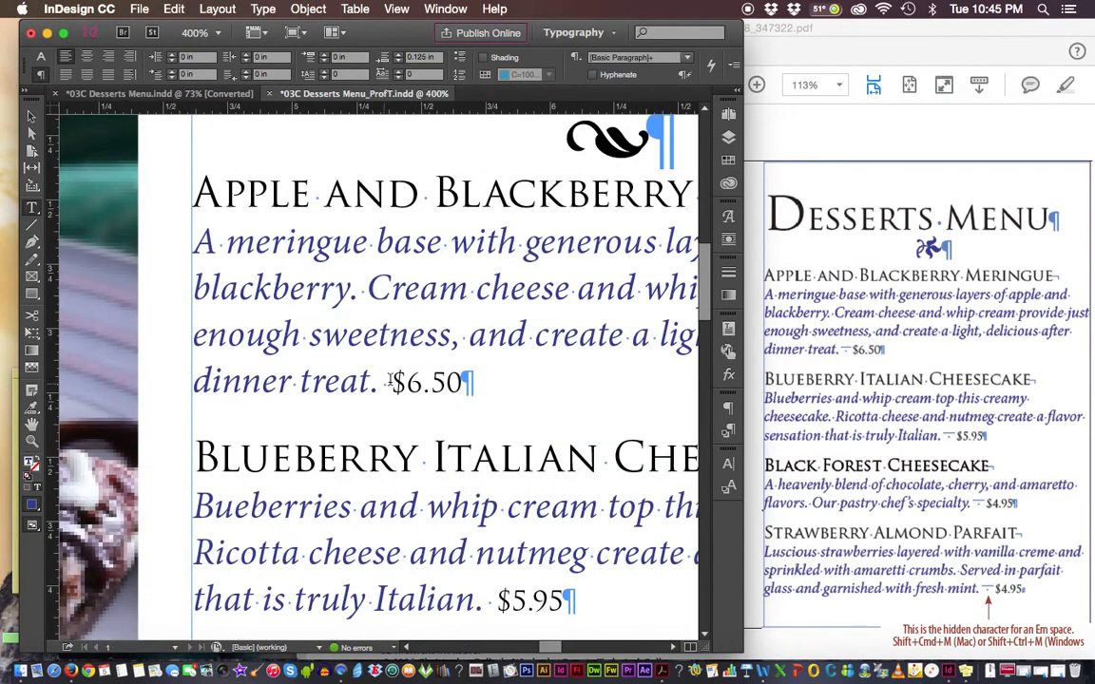
left_click_drag(392, 380, 380, 380)
left_click(263, 10)
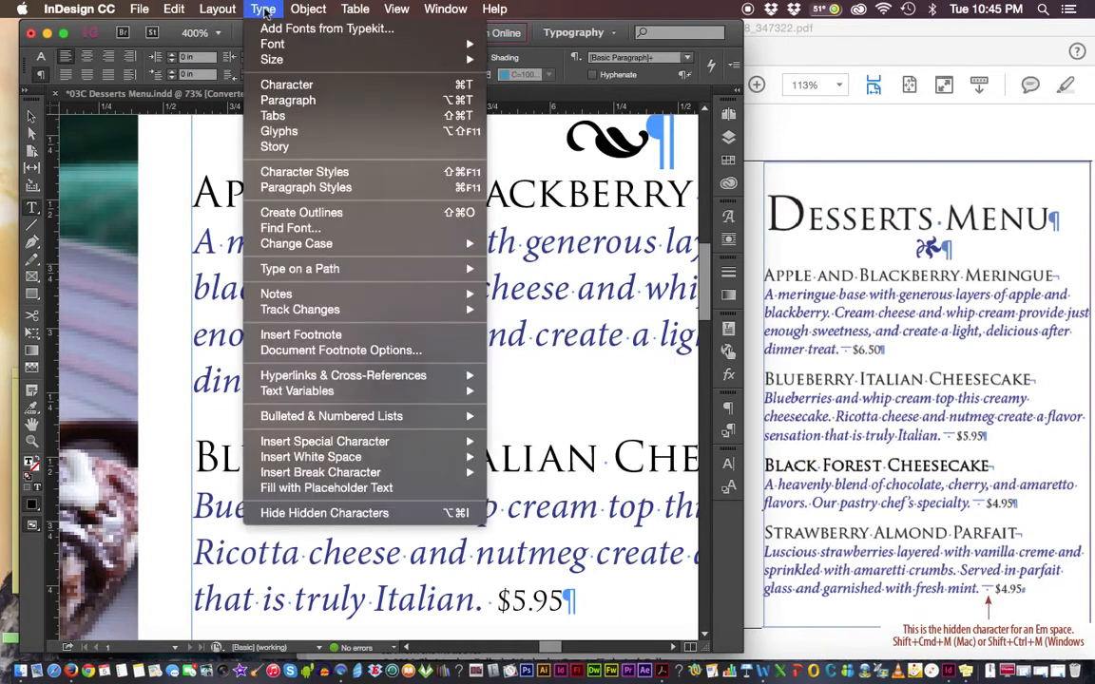
mouse_move(339, 462)
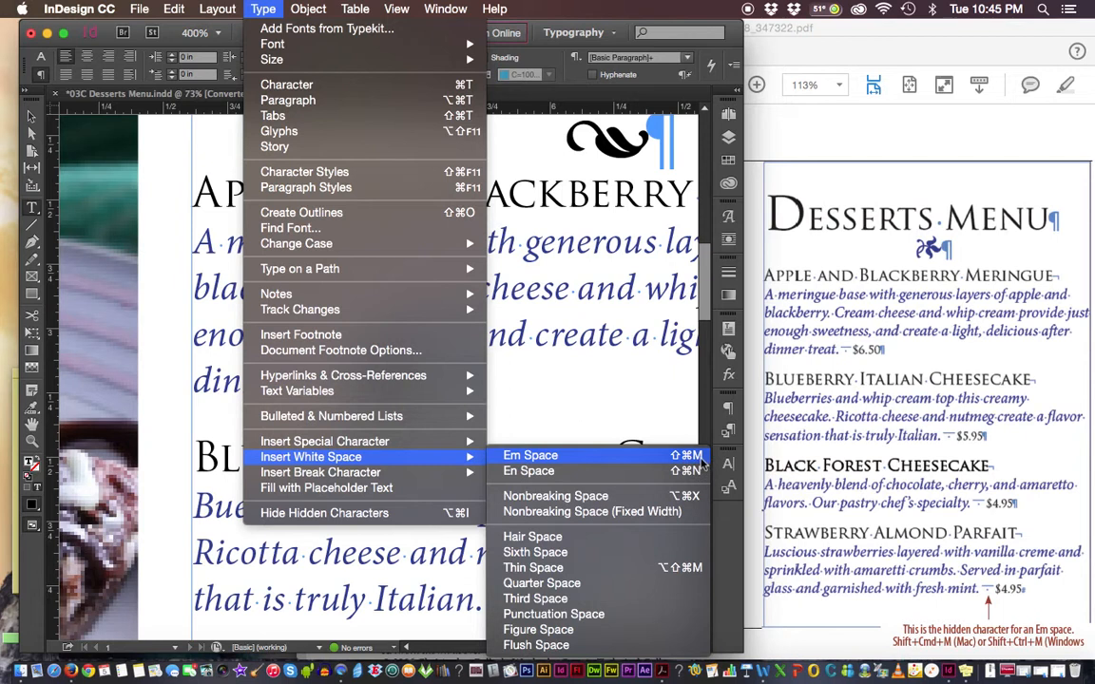
left_click(700, 457)
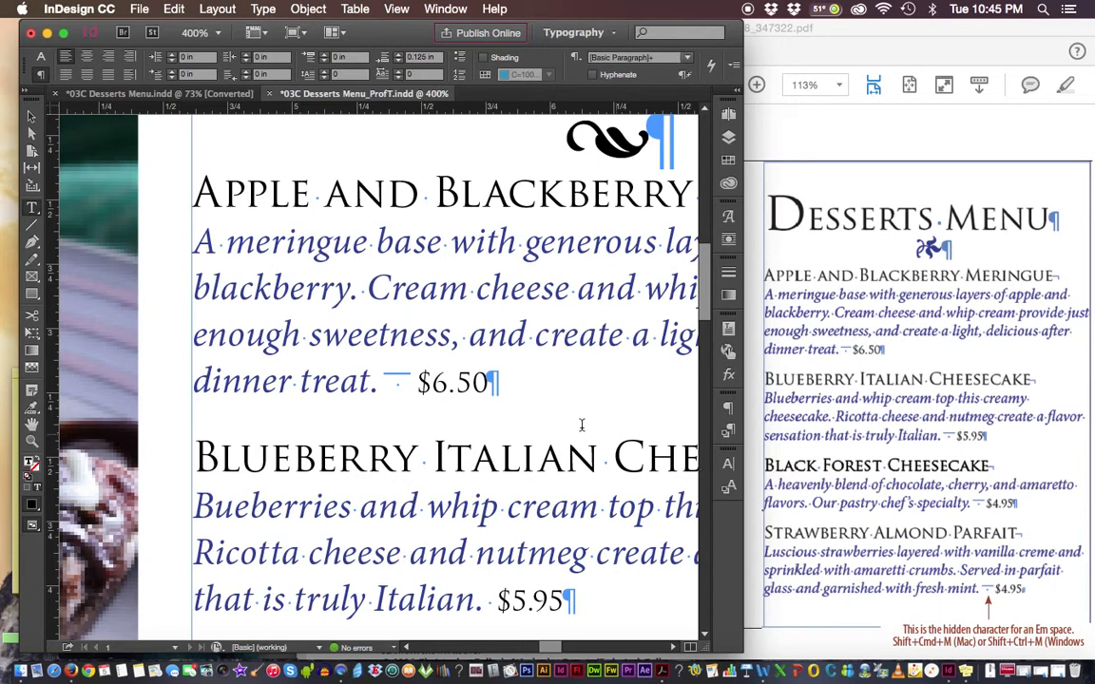
left_click(390, 380)
key("shift+Right")
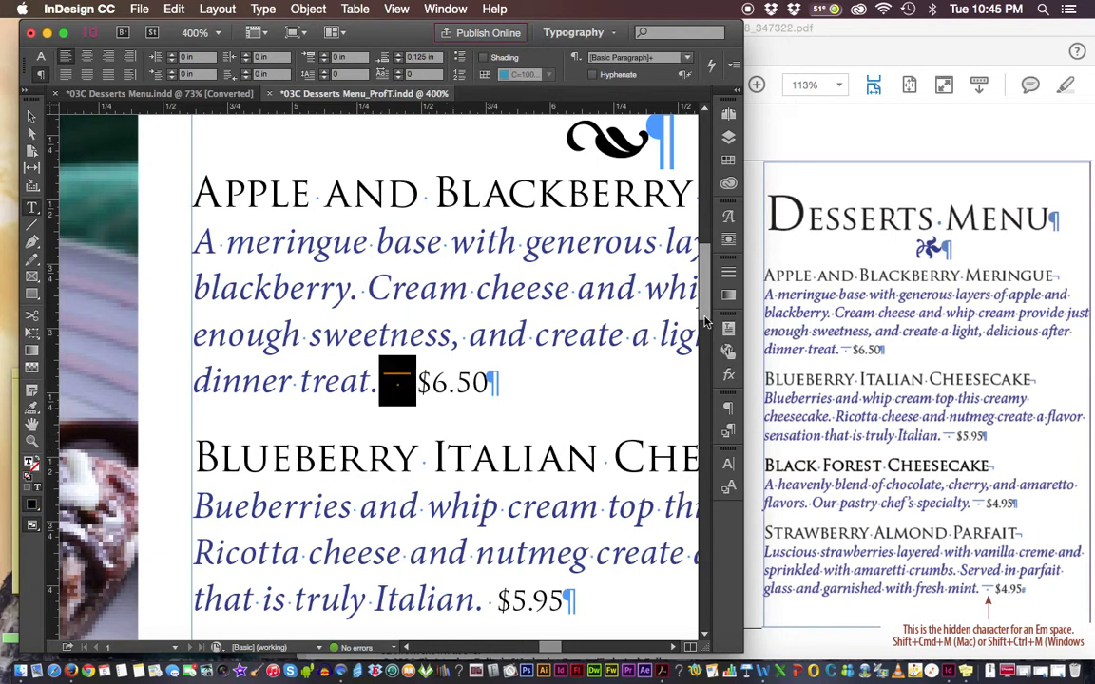
Replace the space before the Blueberry Italian Cheesecake price with an em space
scroll(708, 342, "down", 5)
left_click_drag(711, 344, 710, 342)
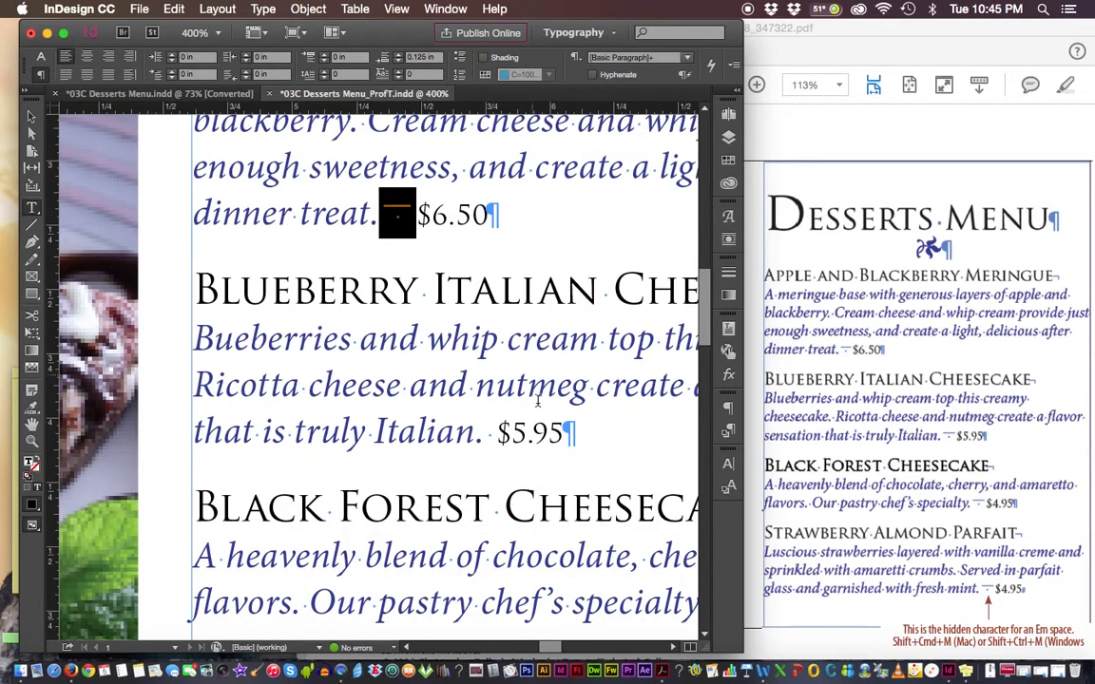
left_click_drag(484, 434, 493, 433)
key("shift+super+m")
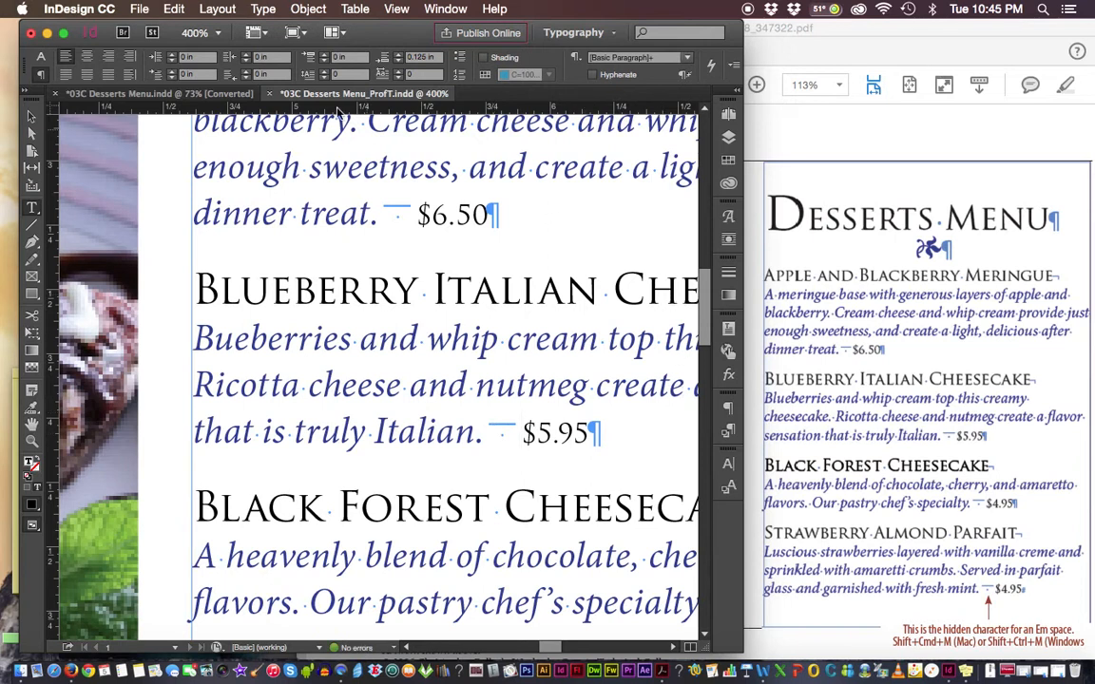
left_click(263, 8)
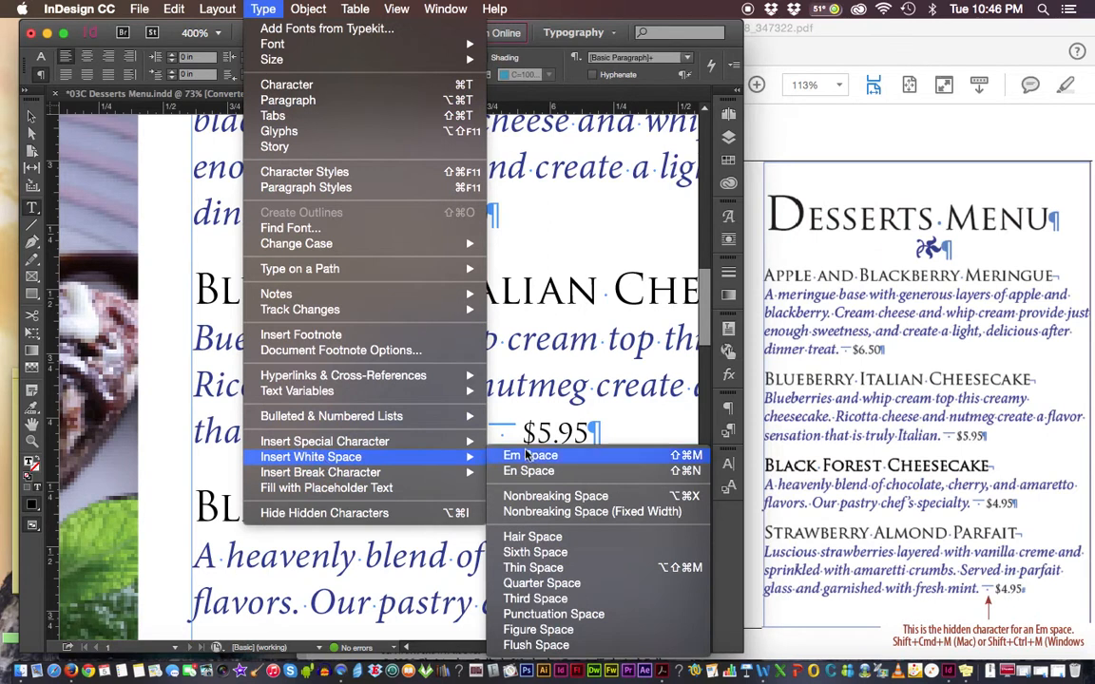
left_click(693, 456)
Replace the space before the Black Forest Cheesecake price with an em space
scroll(706, 369, "down", 10)
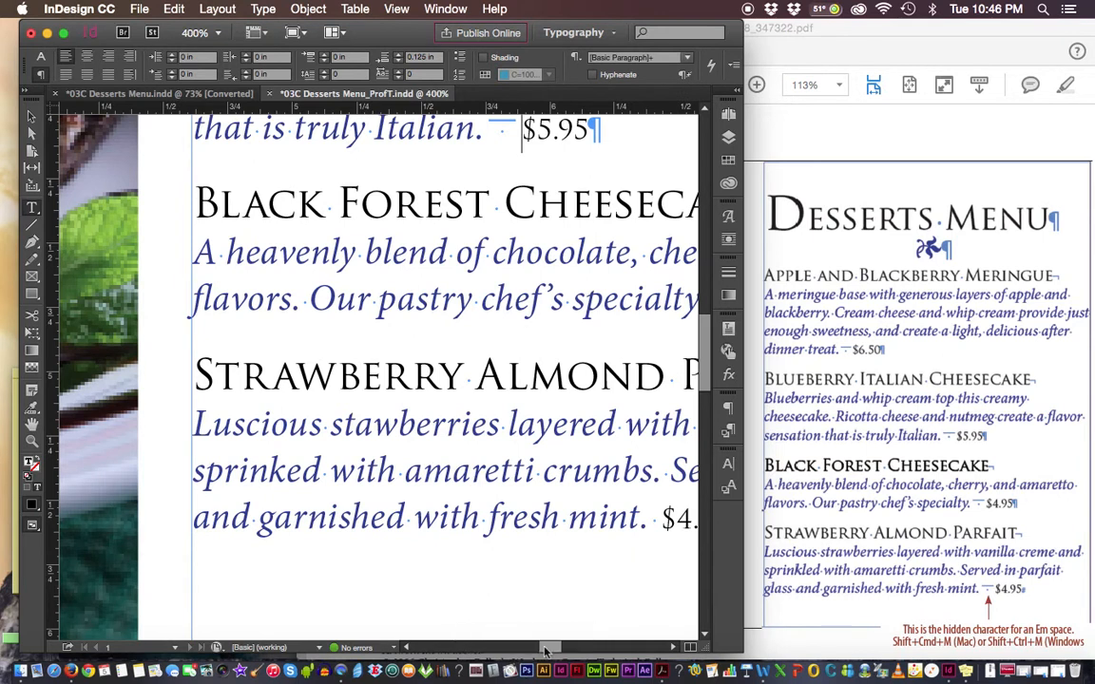
scroll(546, 650, "right", 6)
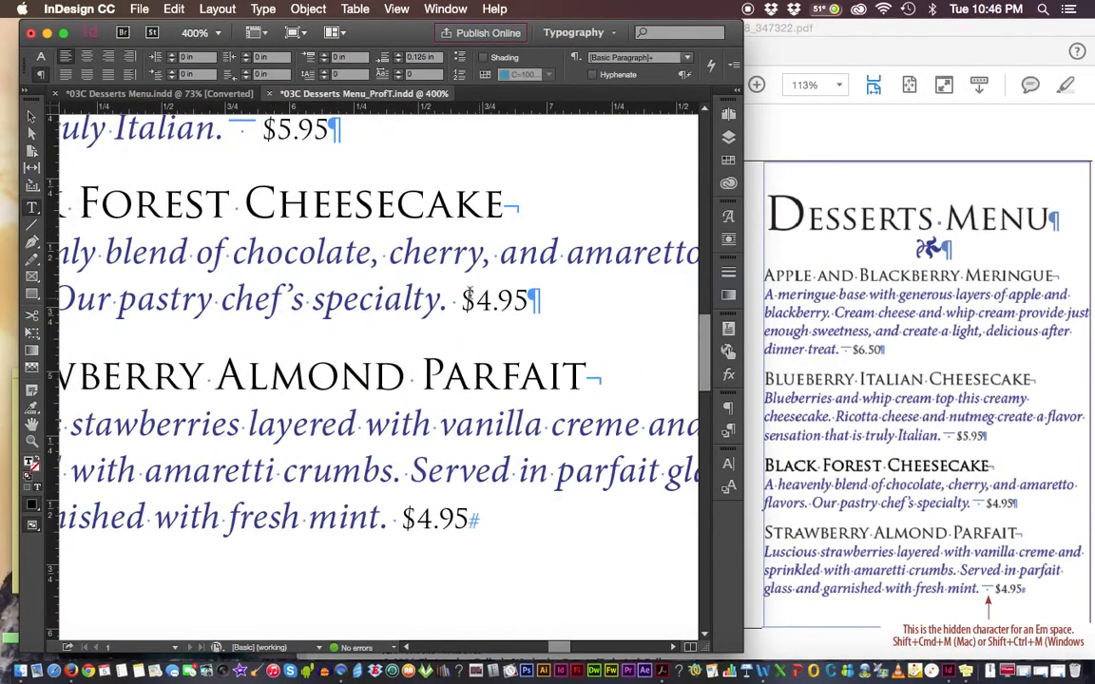
left_click_drag(462, 301, 447, 300)
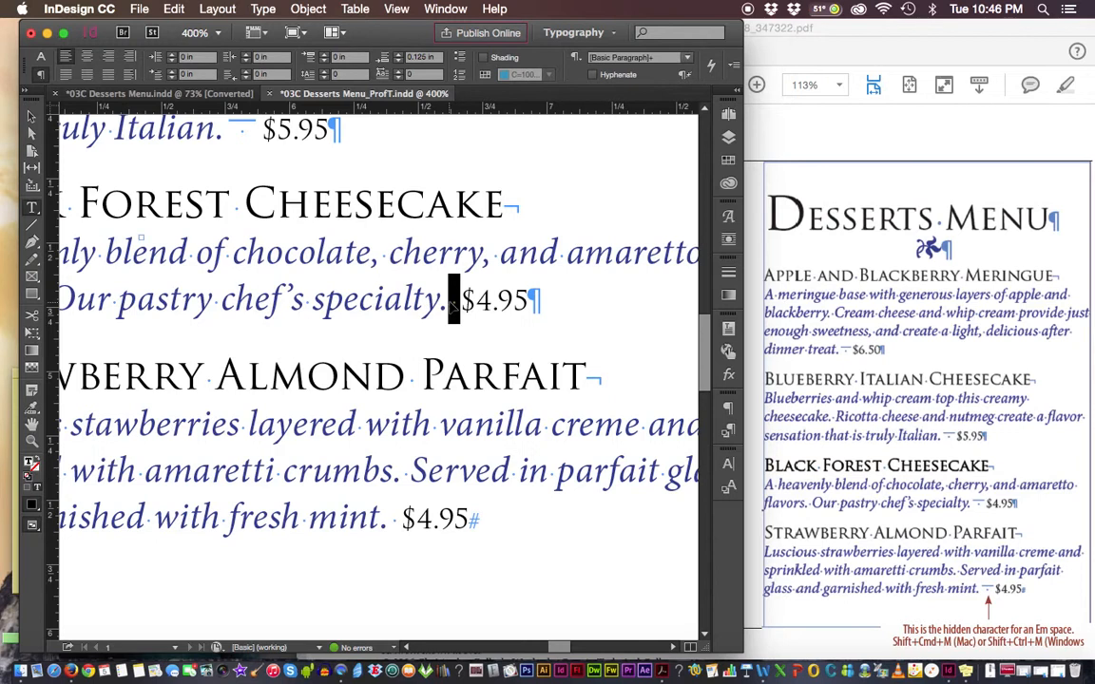
key("shift+super+m")
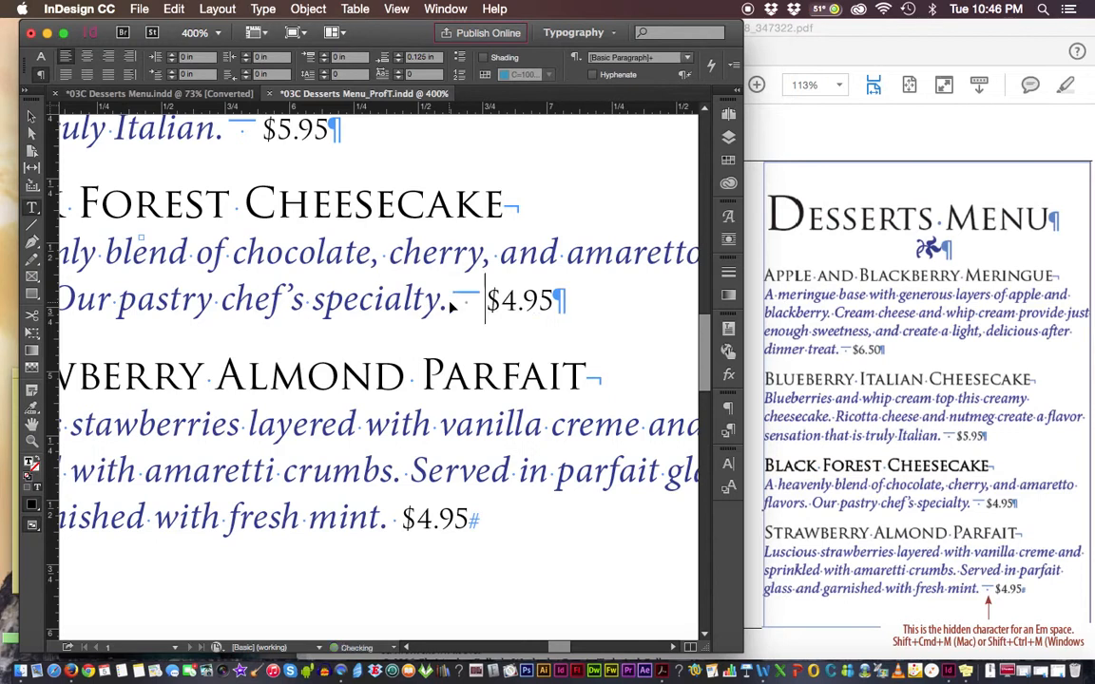
Replace the space before the Strawberry Almond Parfait price with an em space
left_click_drag(403, 522, 393, 522)
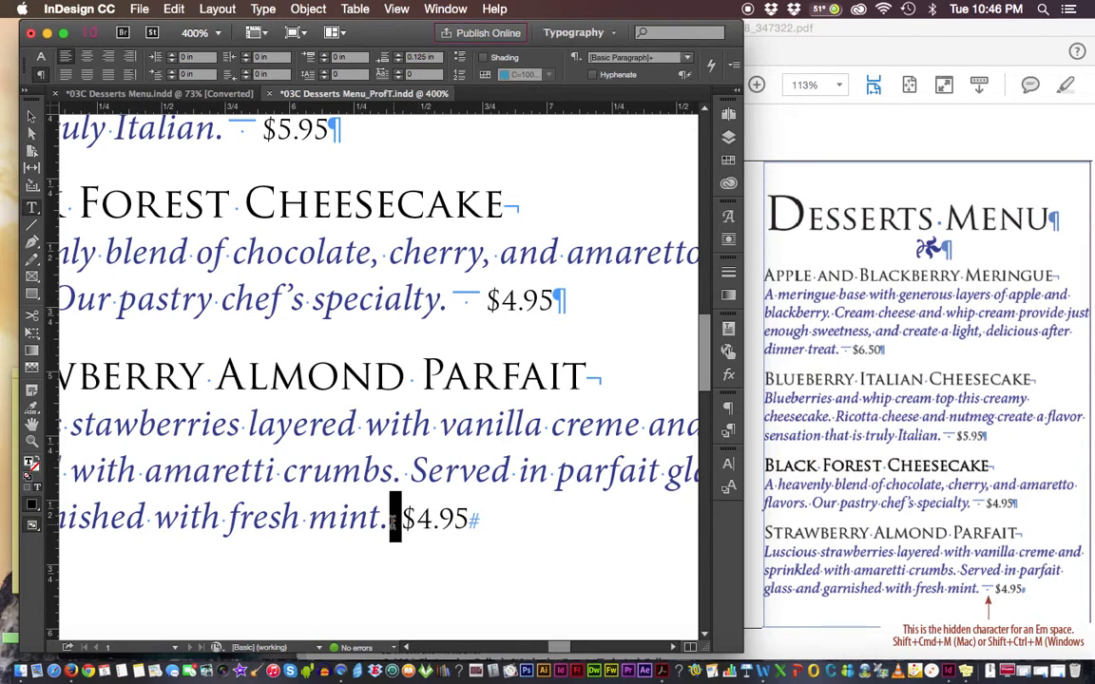
key("shift+super+m")
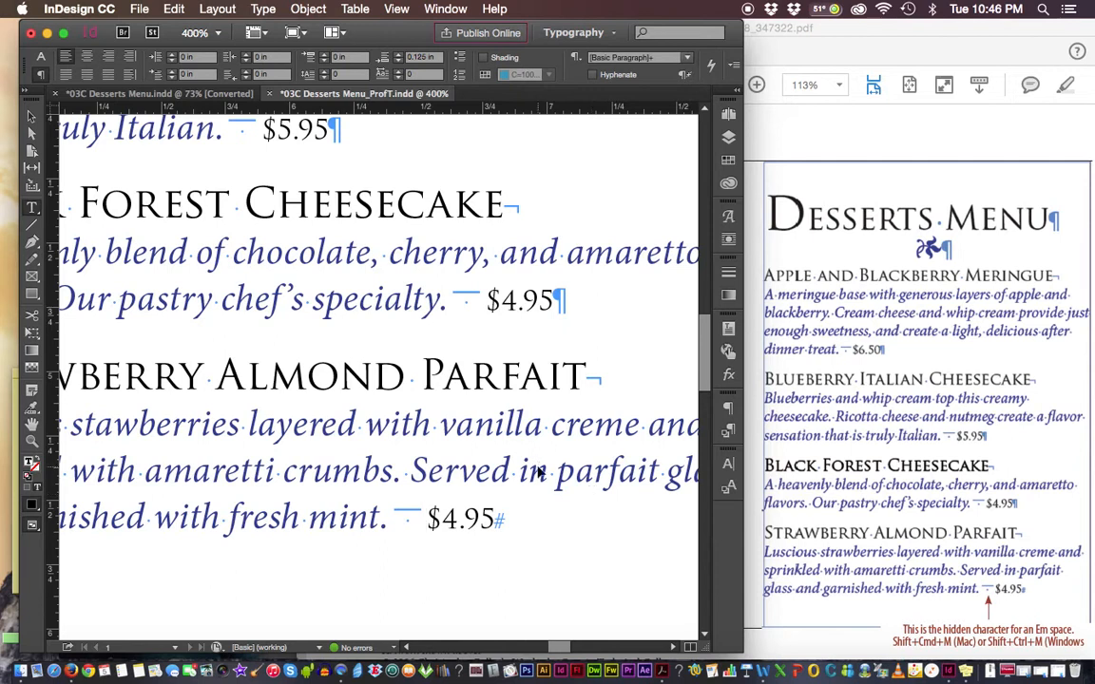
key("super+0")
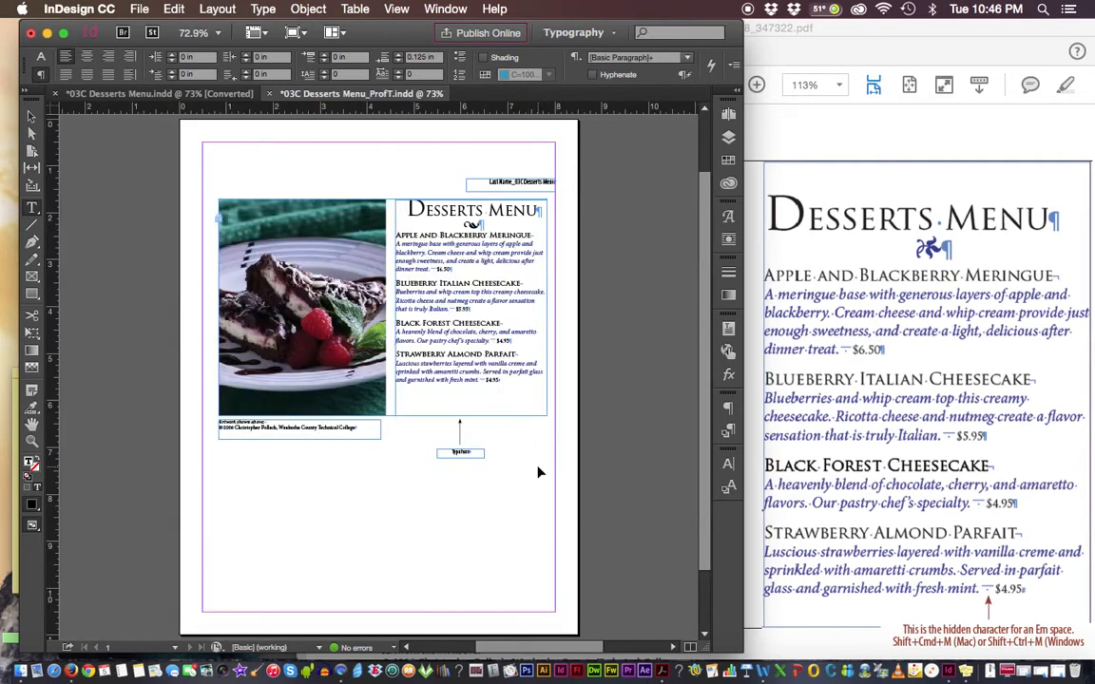
Preview Center vertical justification for the Desserts Menu text frame in its text frame options
left_click(30, 116)
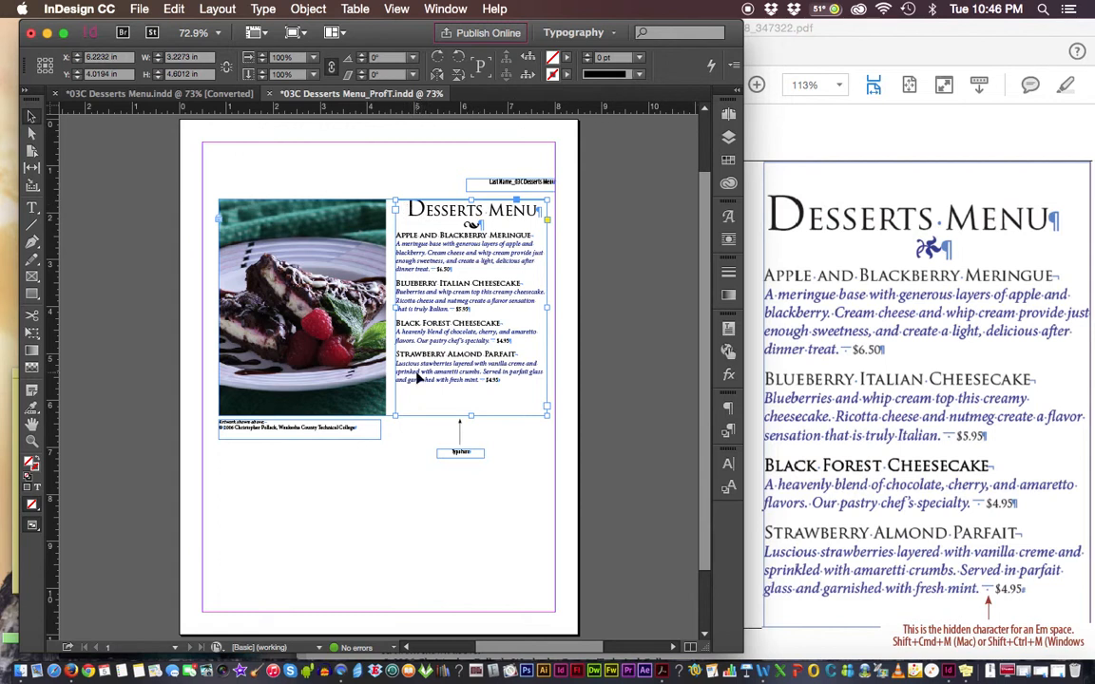
left_click(306, 9)
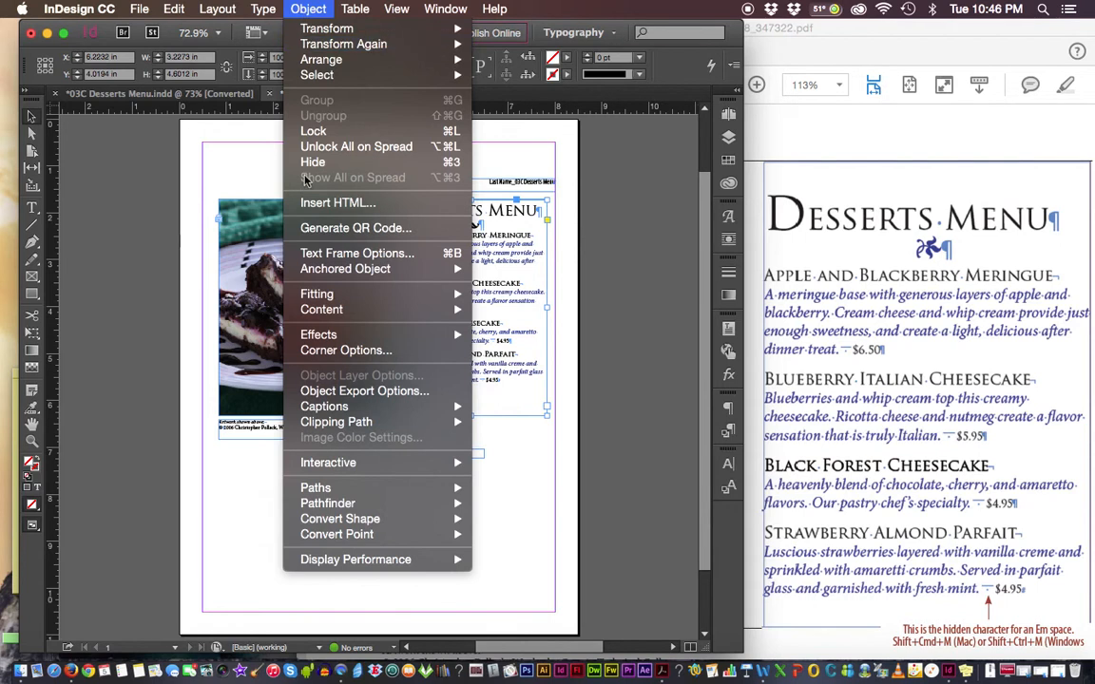
left_click(309, 255)
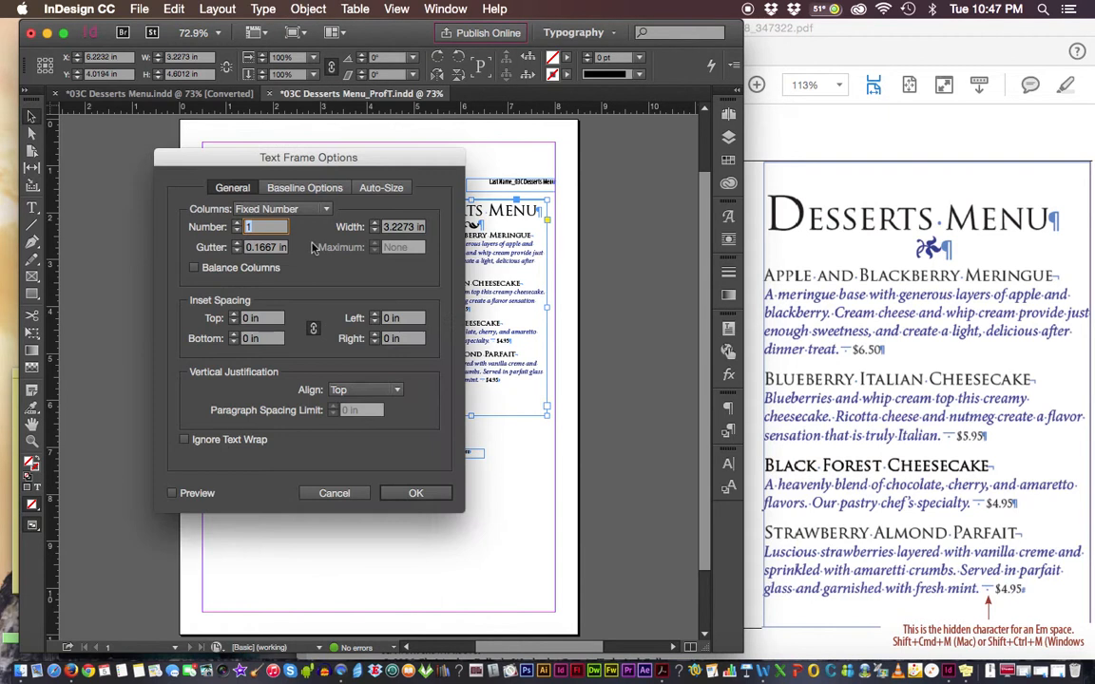
left_click_drag(349, 167, 294, 147)
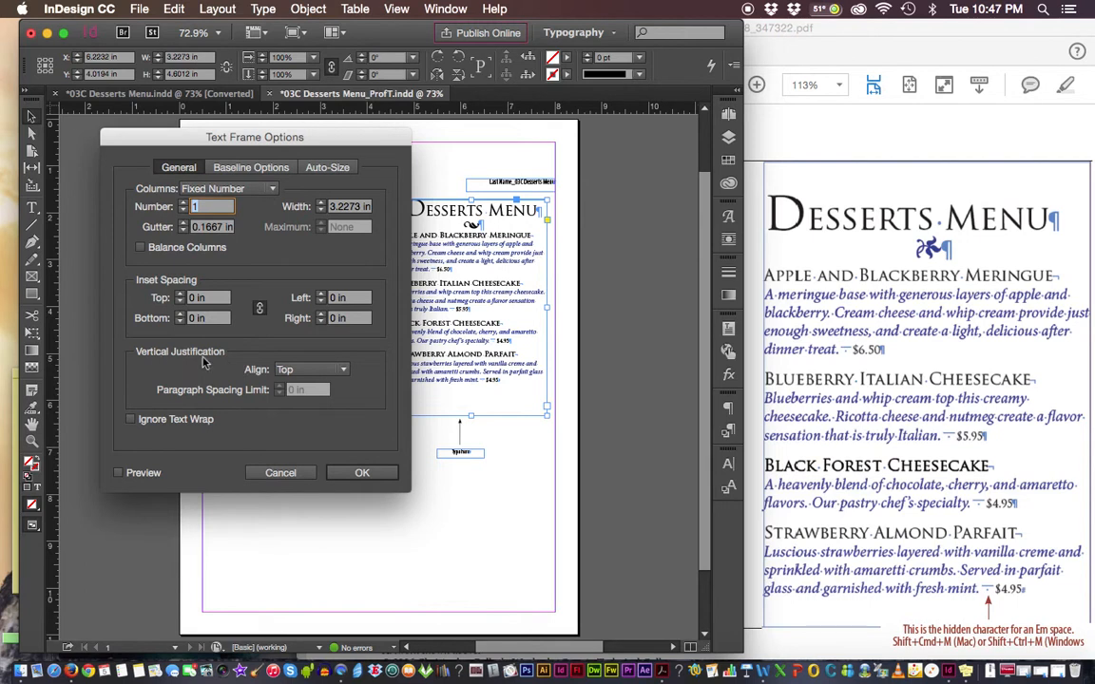
left_click(343, 370)
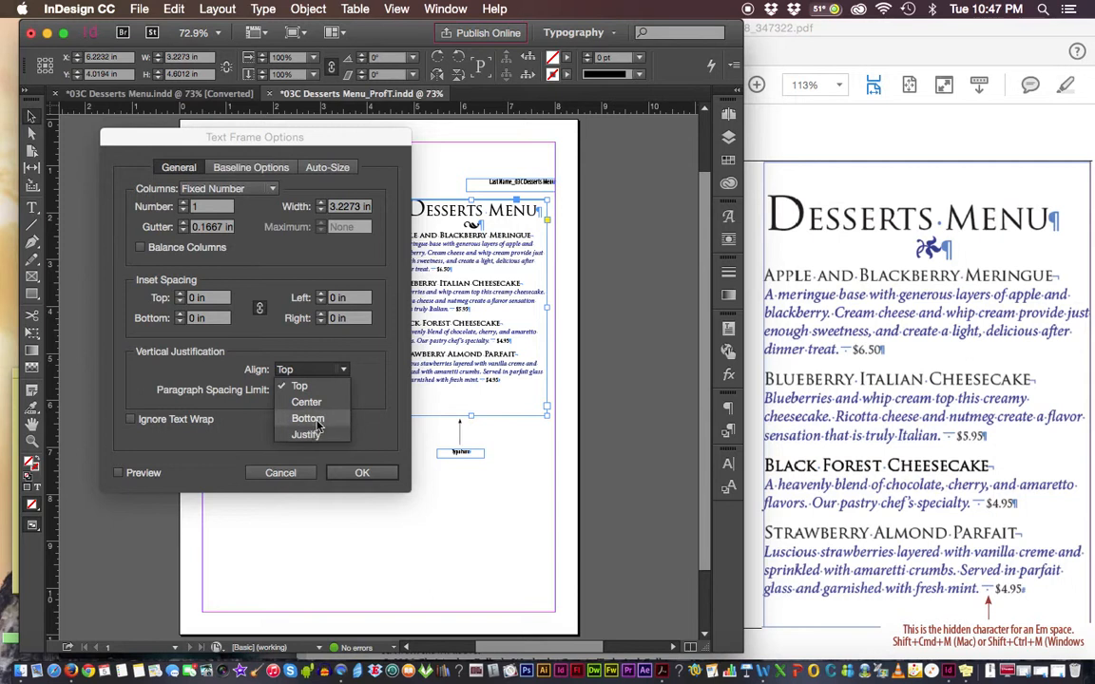
left_click(119, 473)
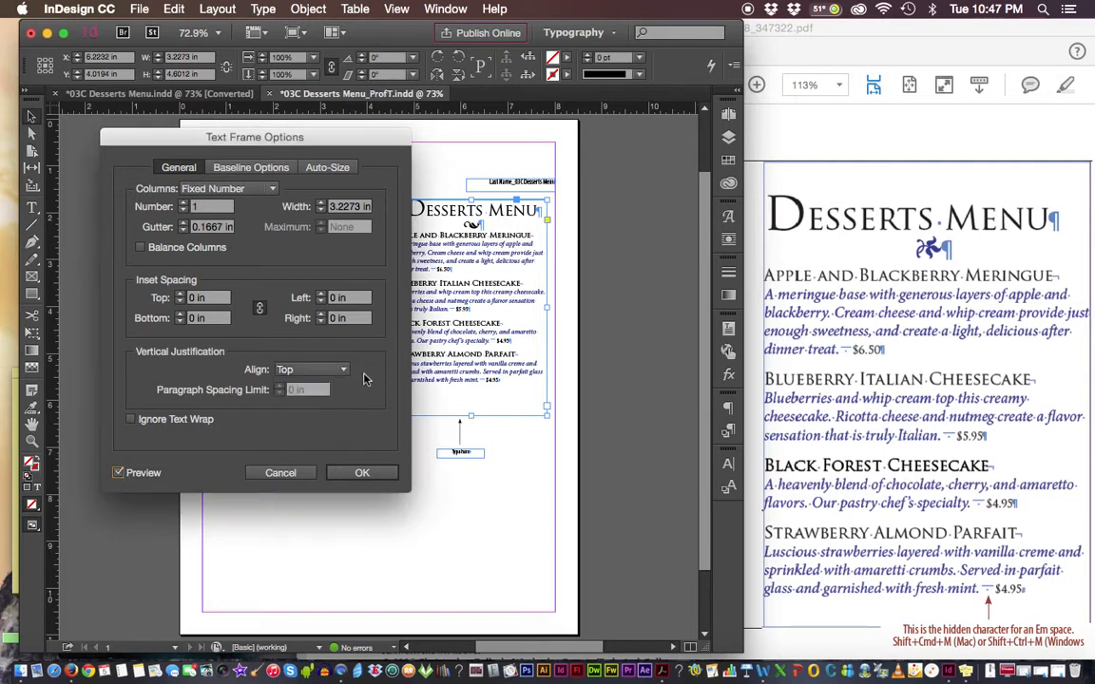
left_click(306, 402)
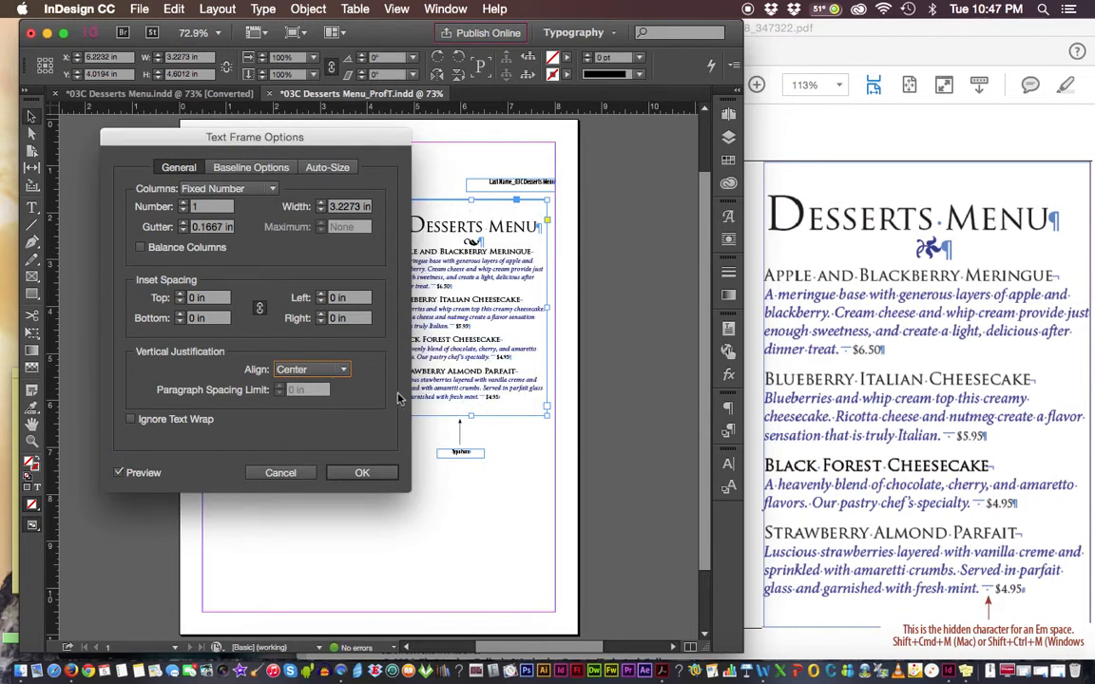
Try the Bottom and Justify vertical alignments on the Desserts Menu text frame
left_click(348, 372)
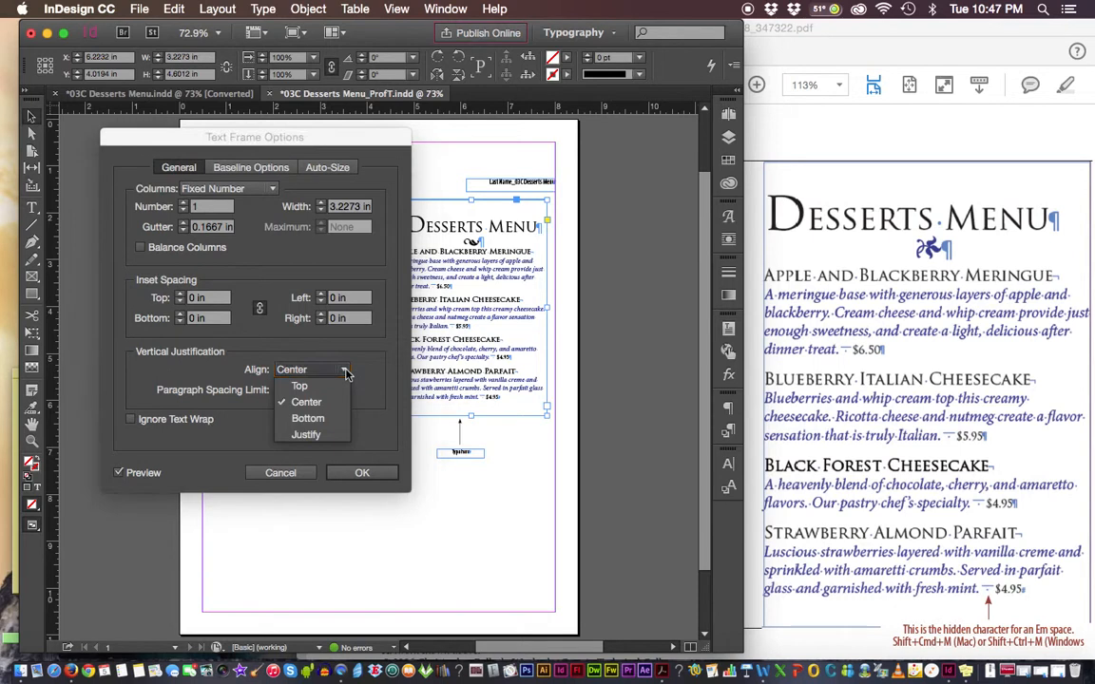
left_click(346, 419)
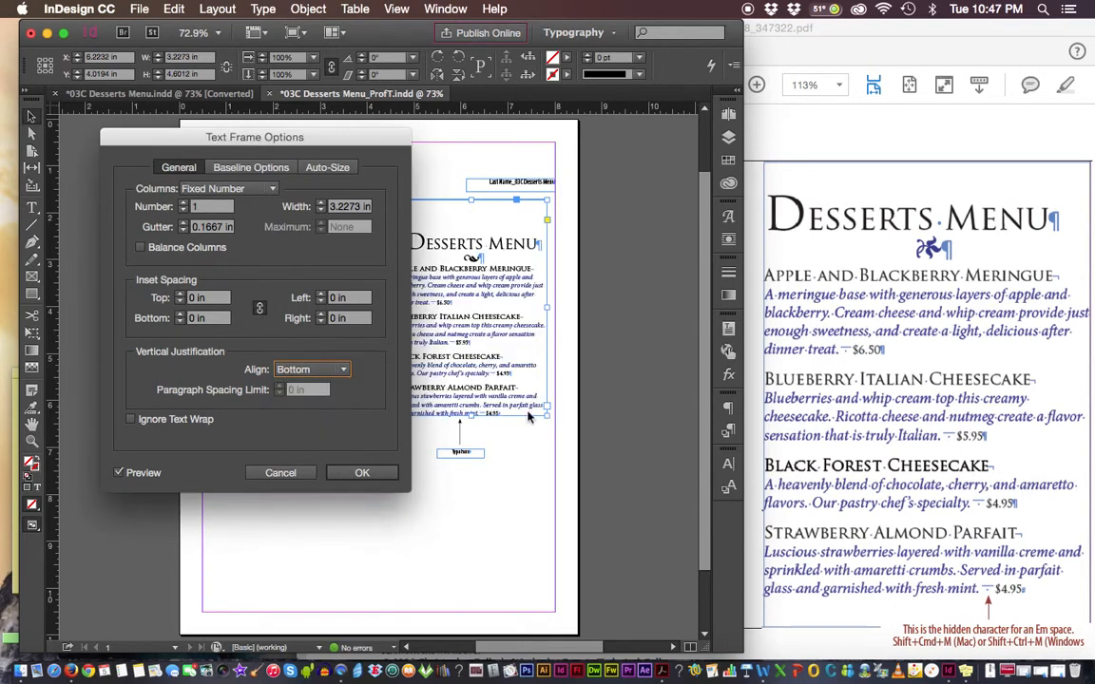
left_click(342, 370)
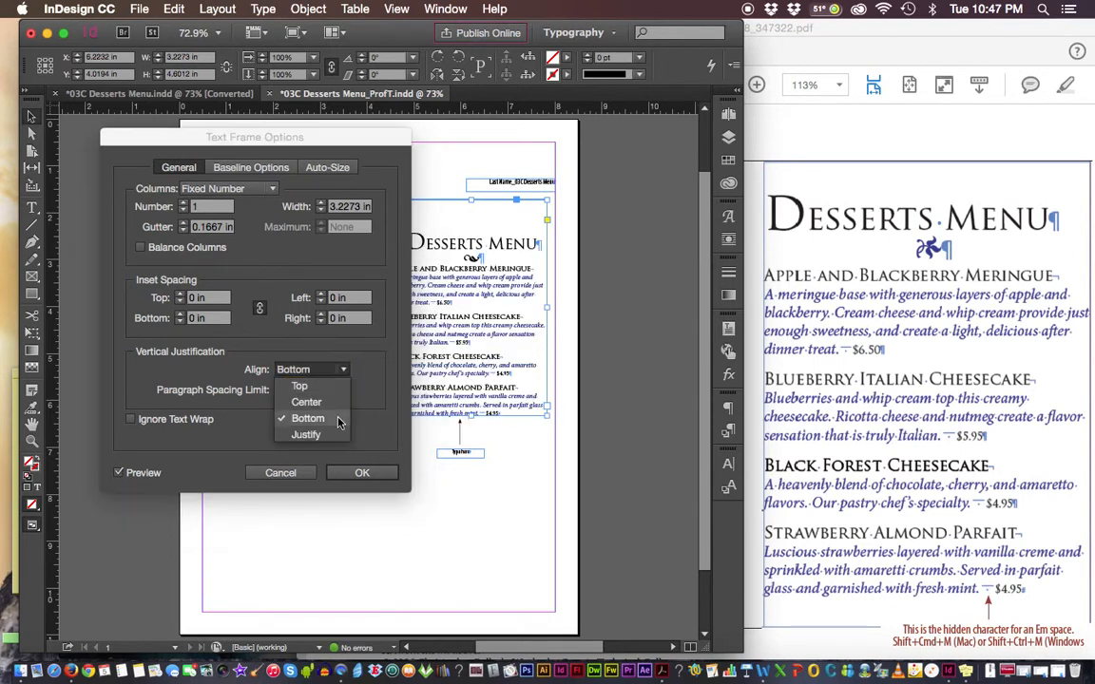
left_click(328, 431)
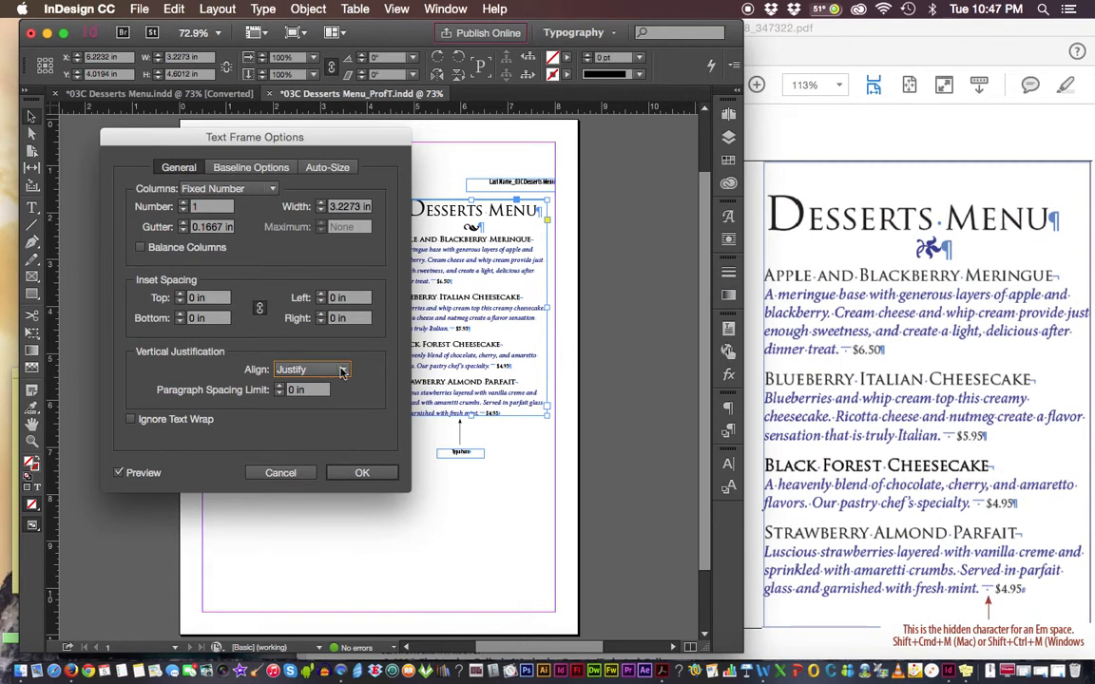
Set the text frame's vertical justification to Center and apply the options
left_click(342, 371)
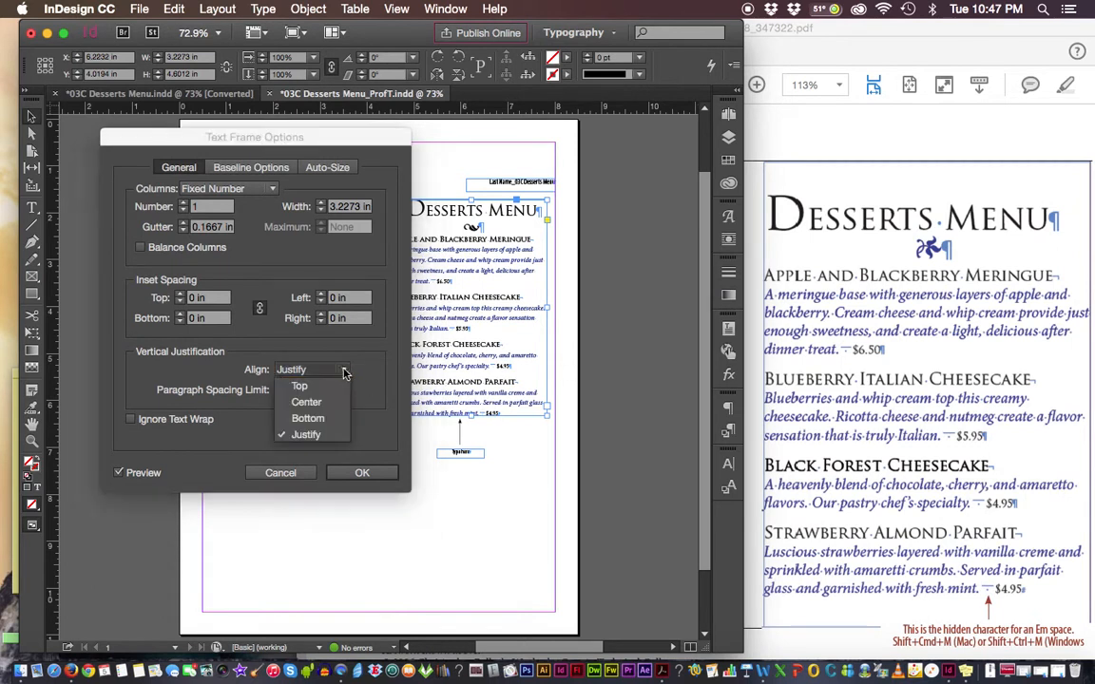
left_click(314, 403)
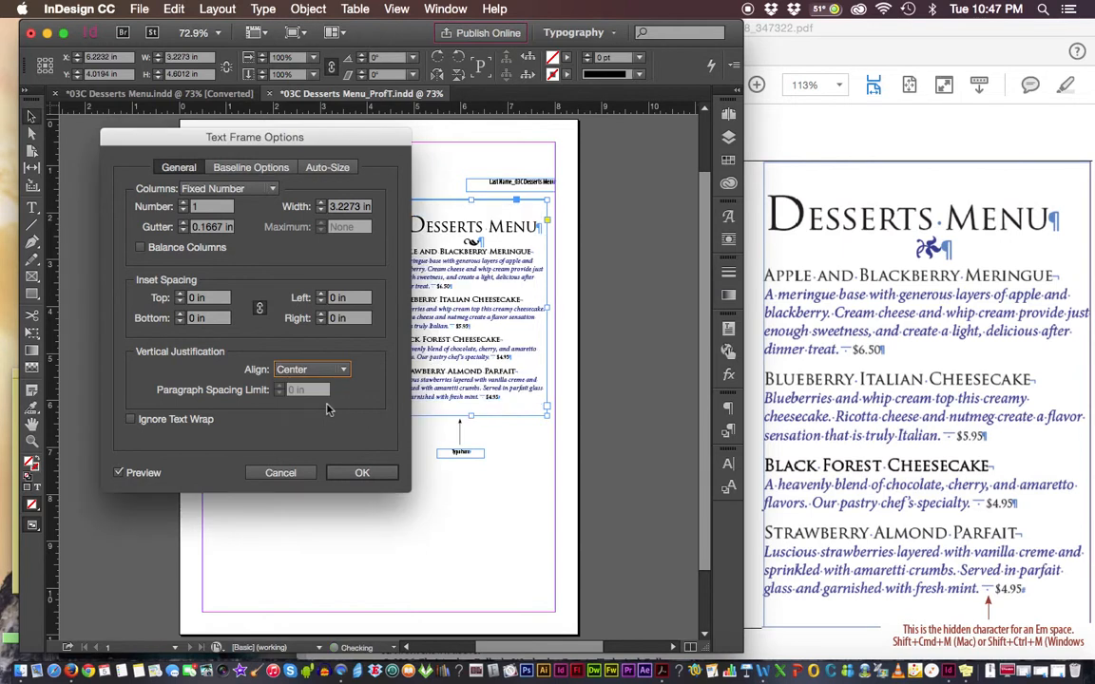
left_click(379, 473)
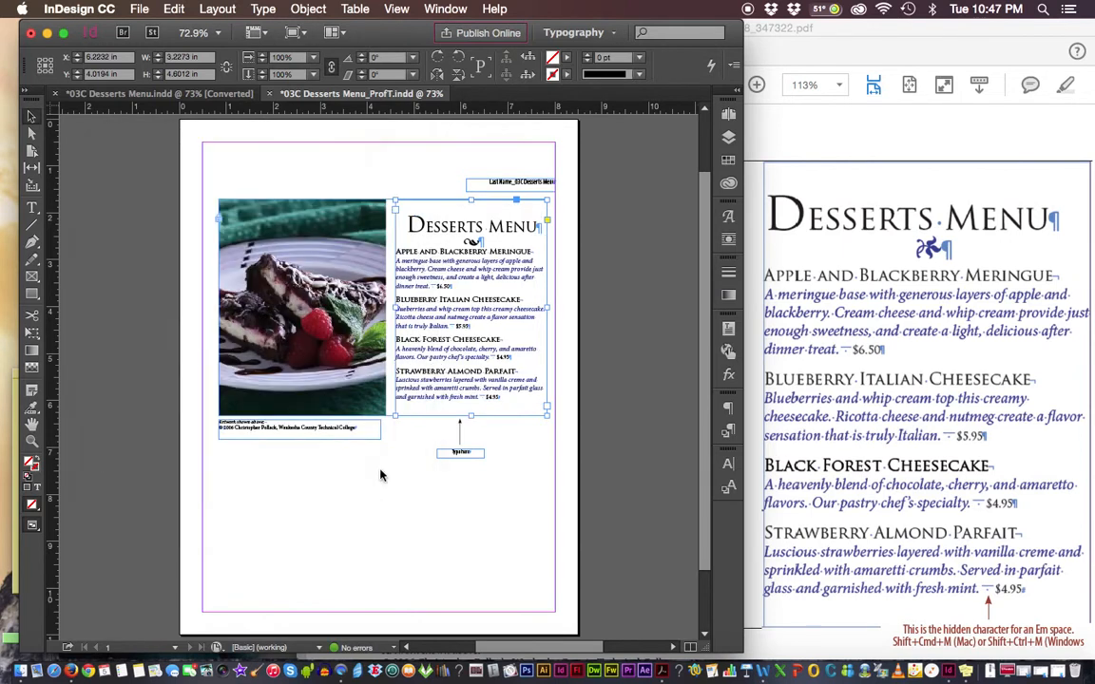
Deselect the text frame and hide the hidden characters in the document
left_click(585, 406)
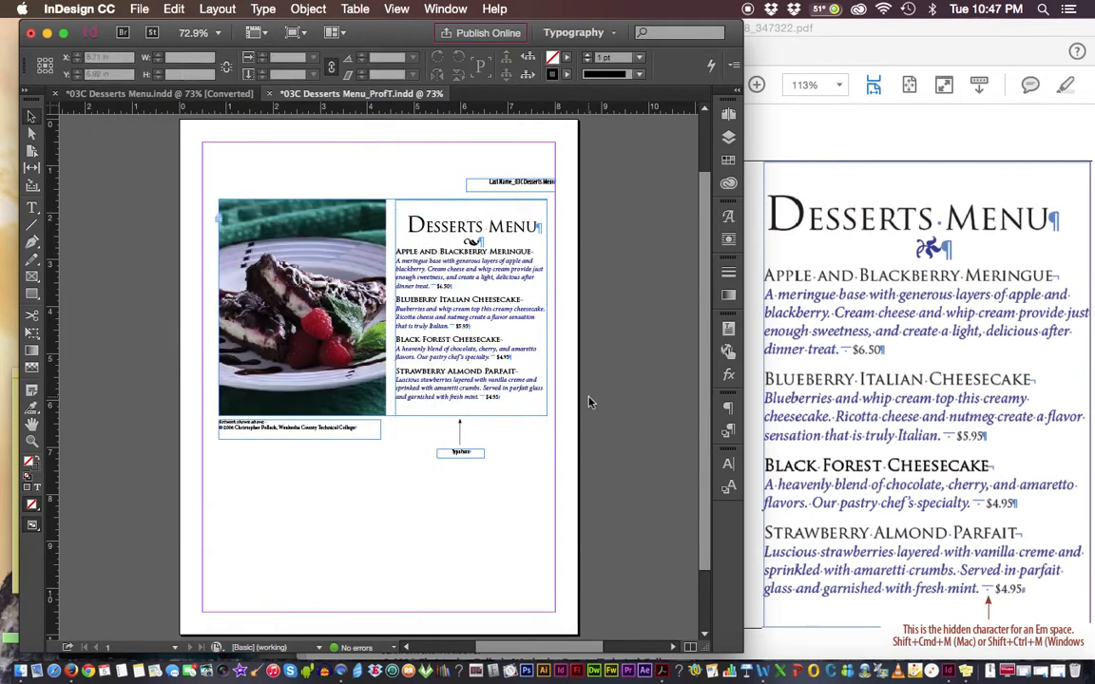
key("super+1")
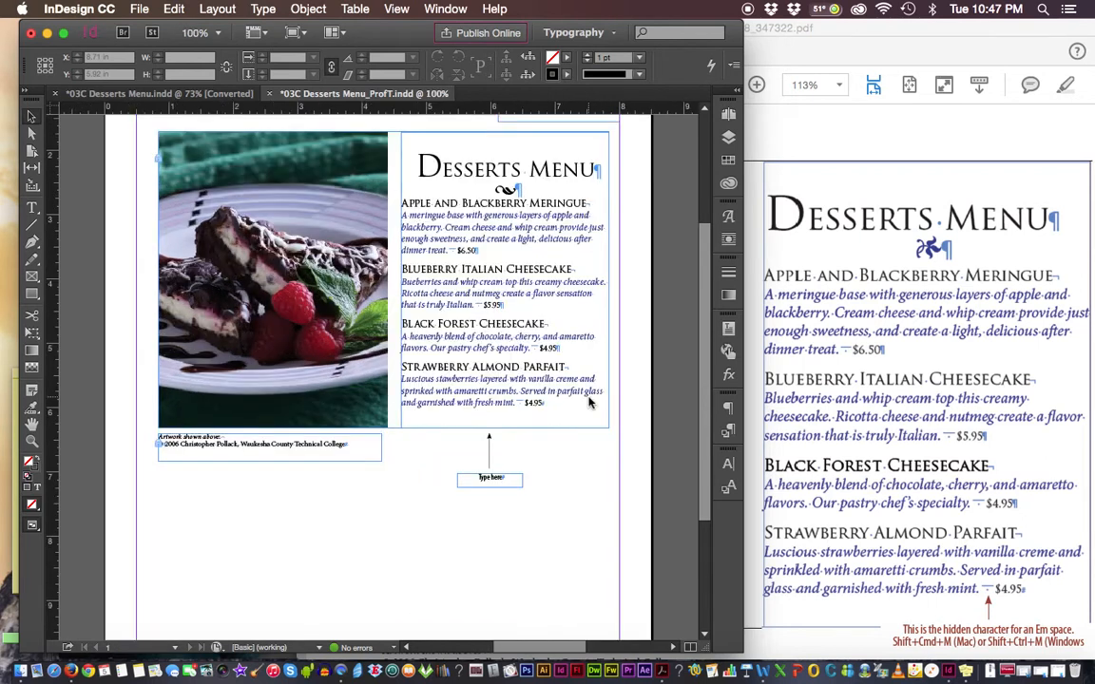
key("super+equal")
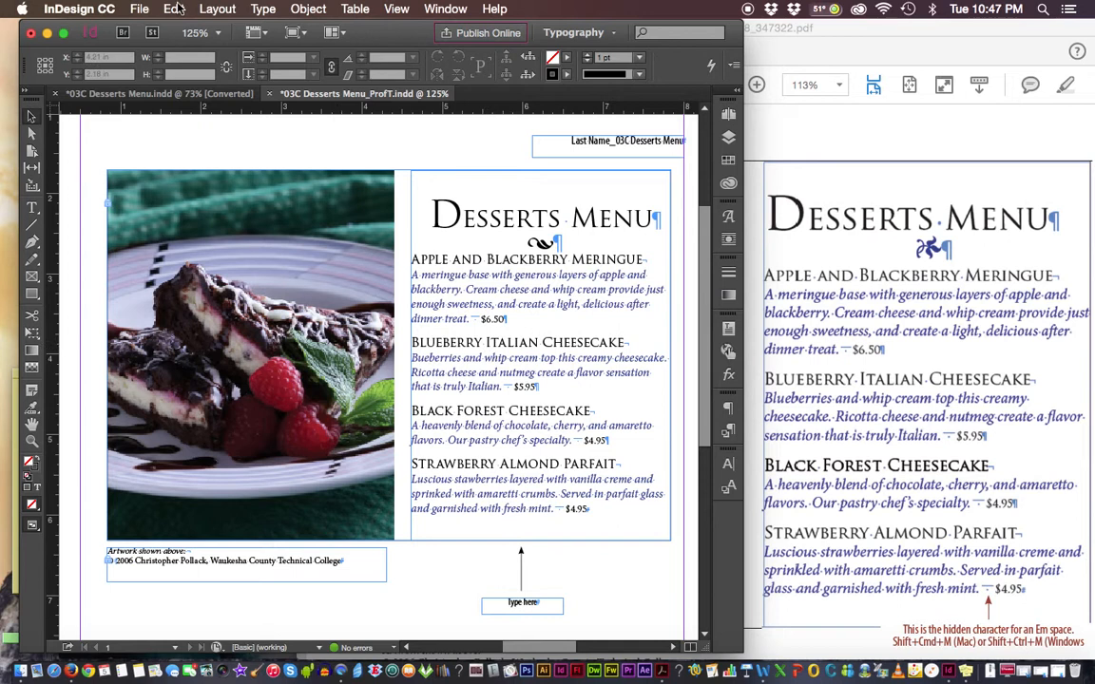
left_click(264, 9)
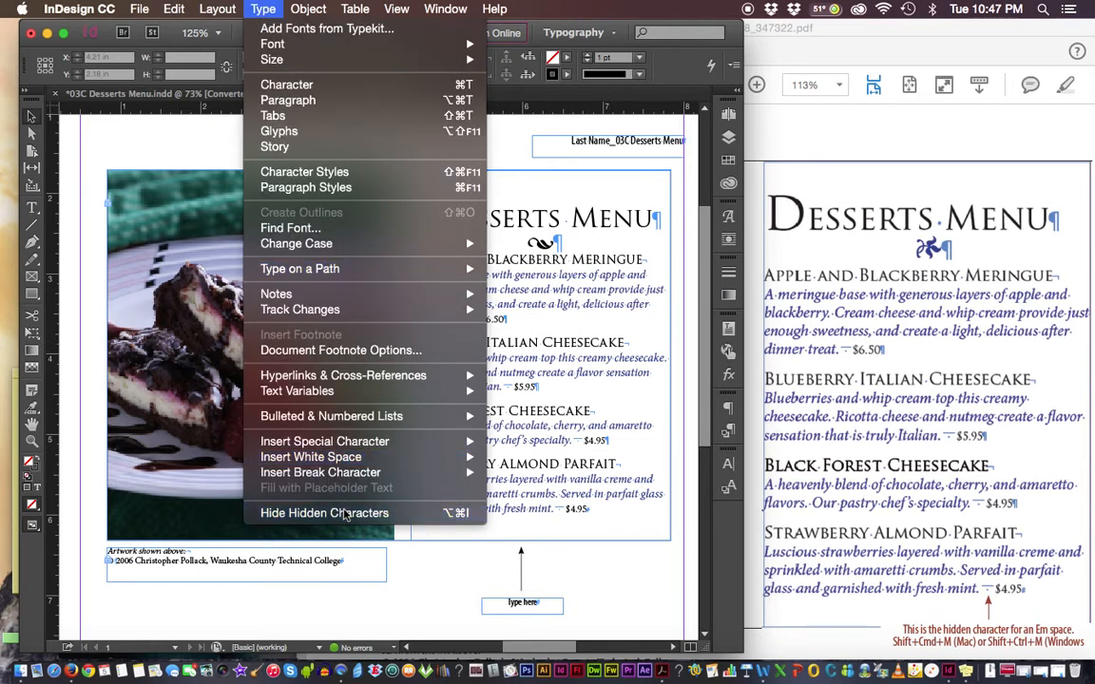
left_click(317, 513)
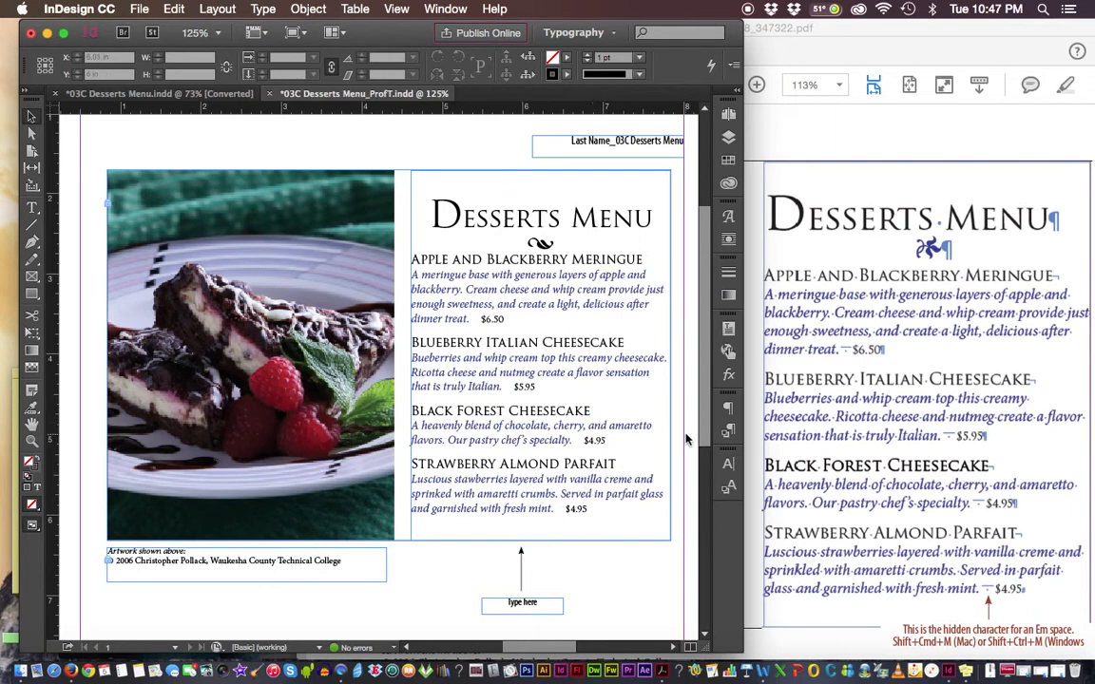
Switch the screen mode to Preview to show the finished menu page without frames and guides
left_click(32, 505)
left_click(34, 531)
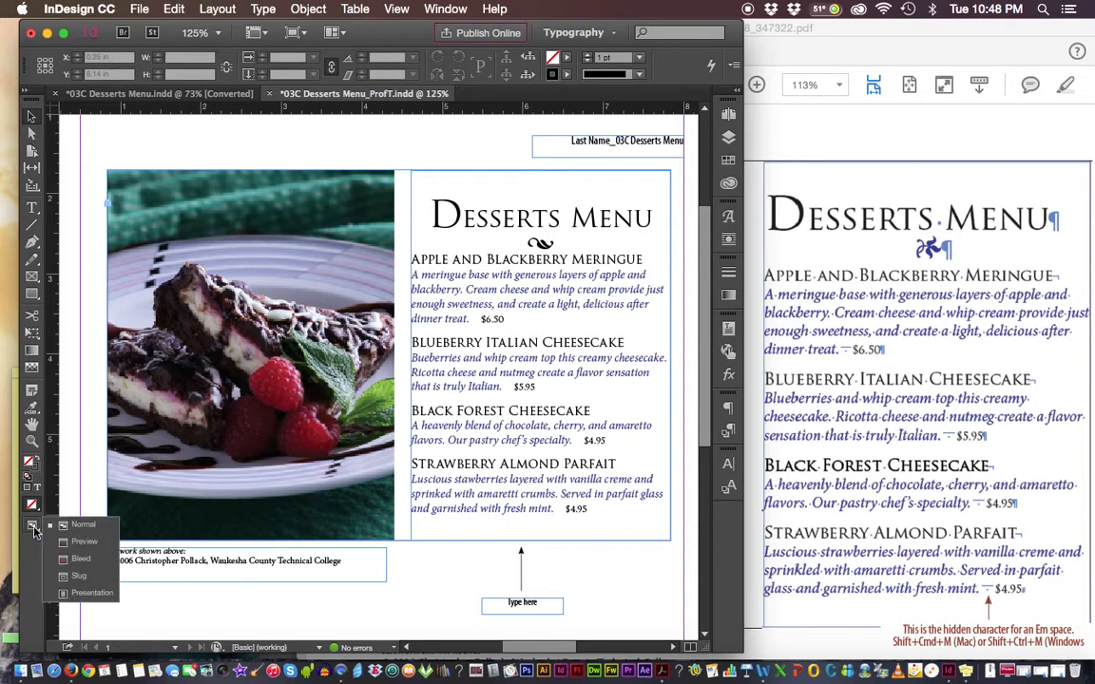
left_click(92, 545)
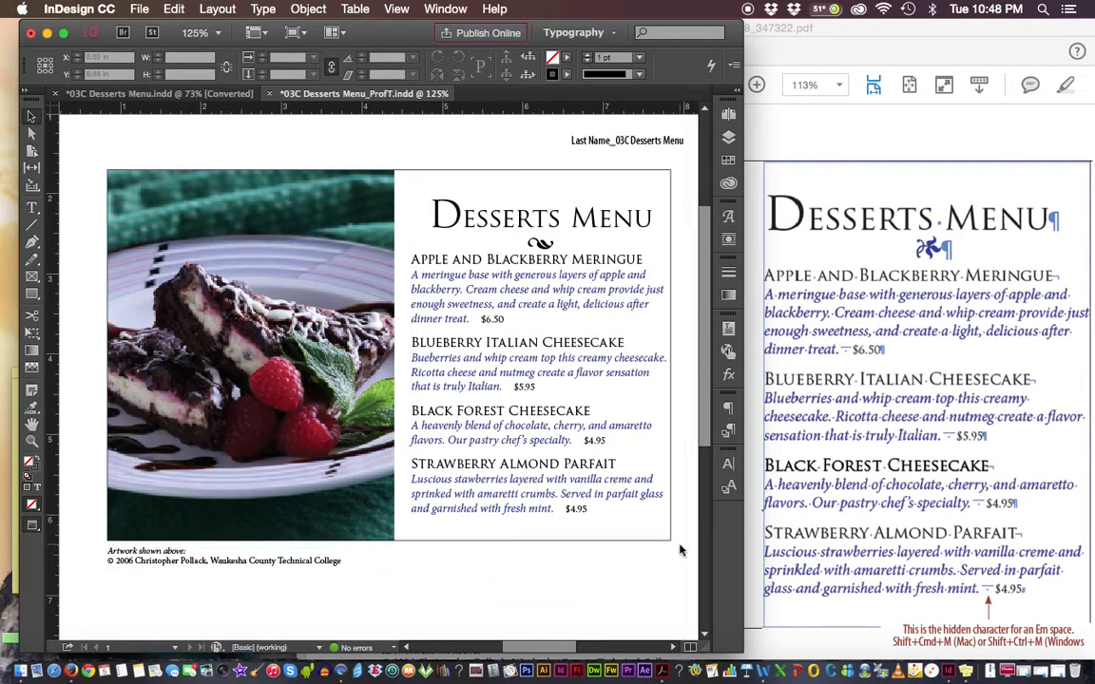
key("w")
key("w")
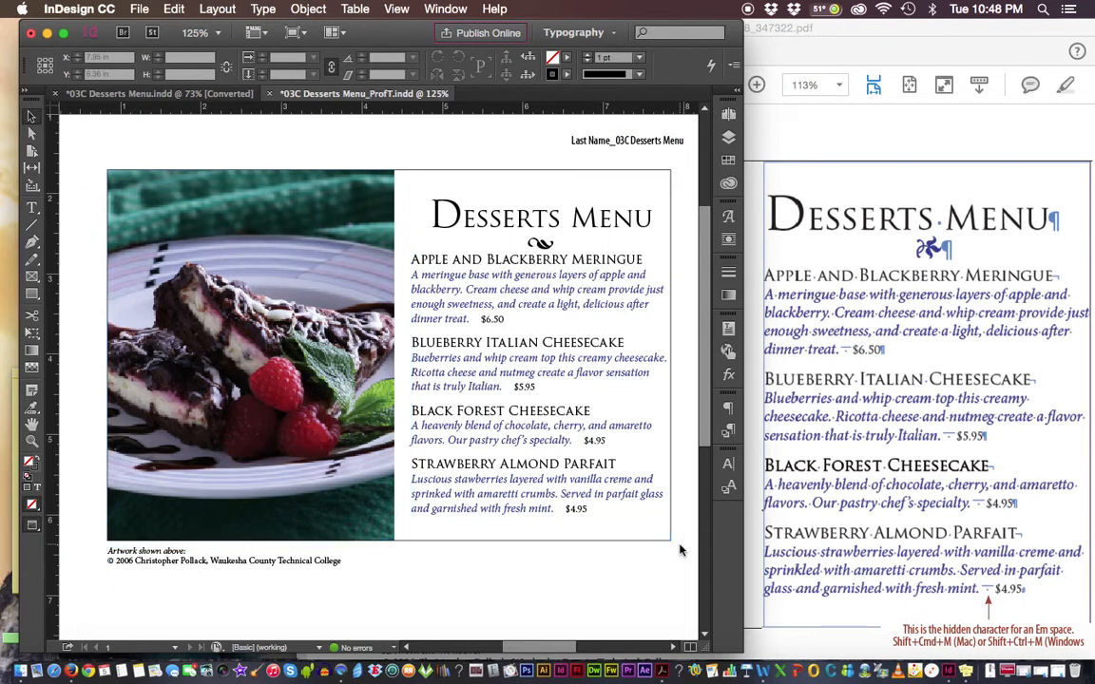